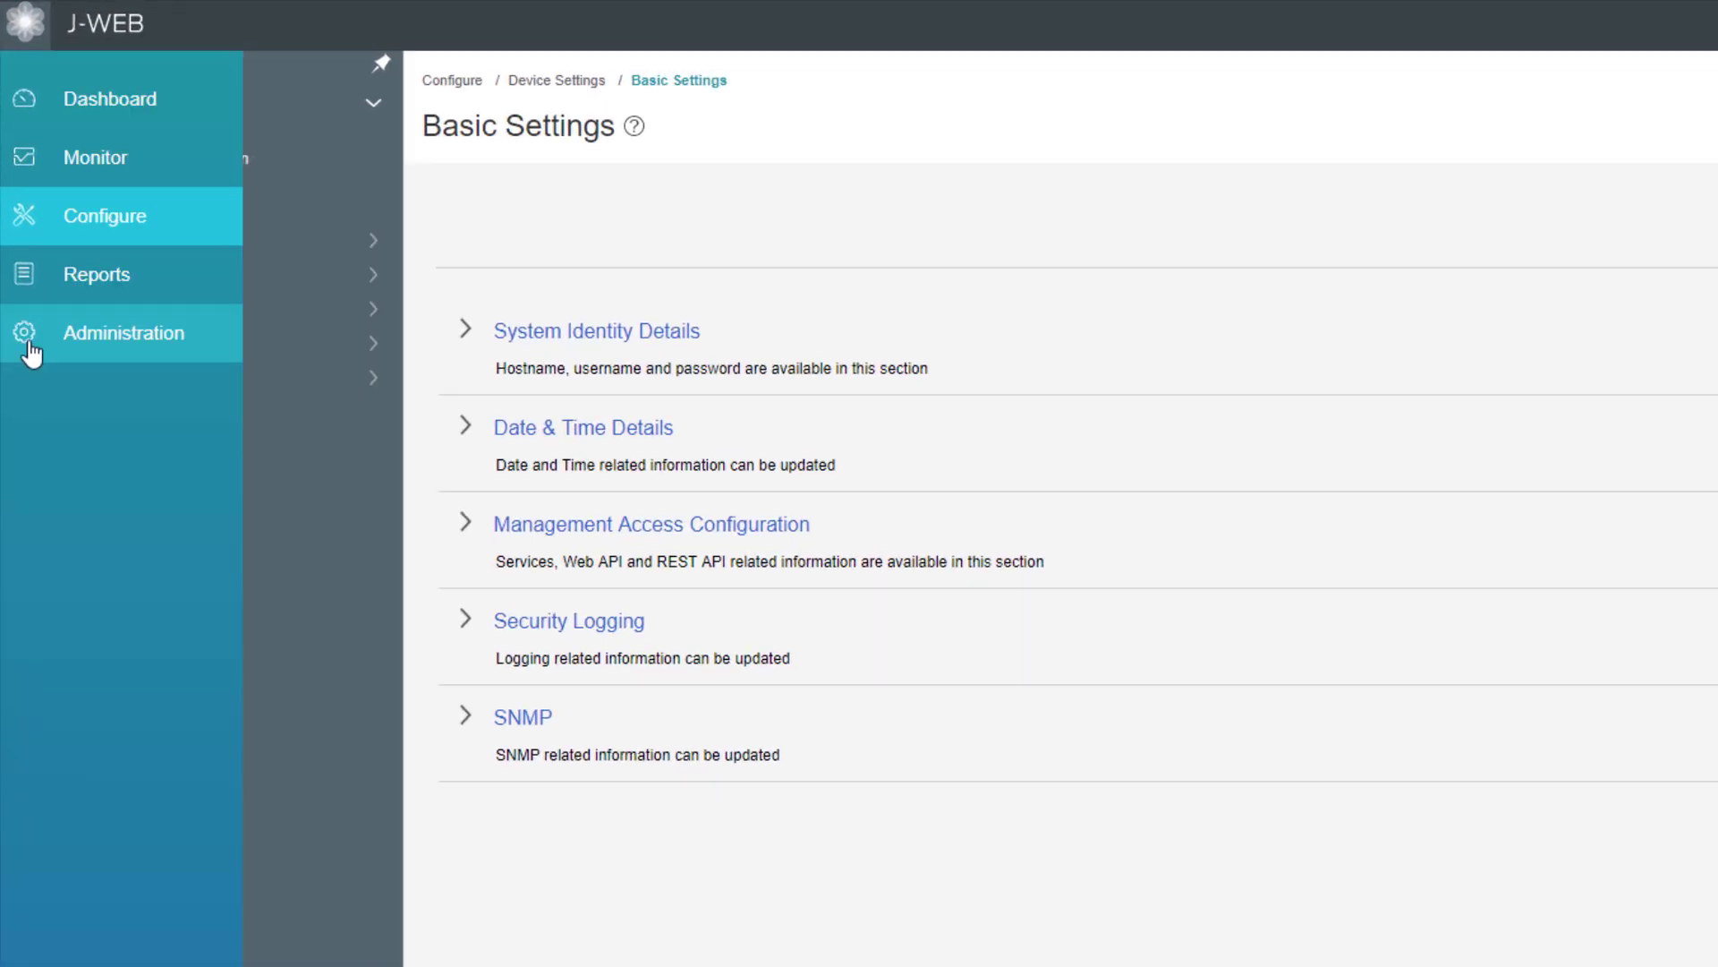
# Step: Go to Administration > Devices > Files to see cleanup options and per-type storage, such as /var/log at 9.8M
pyautogui.click(30, 352)
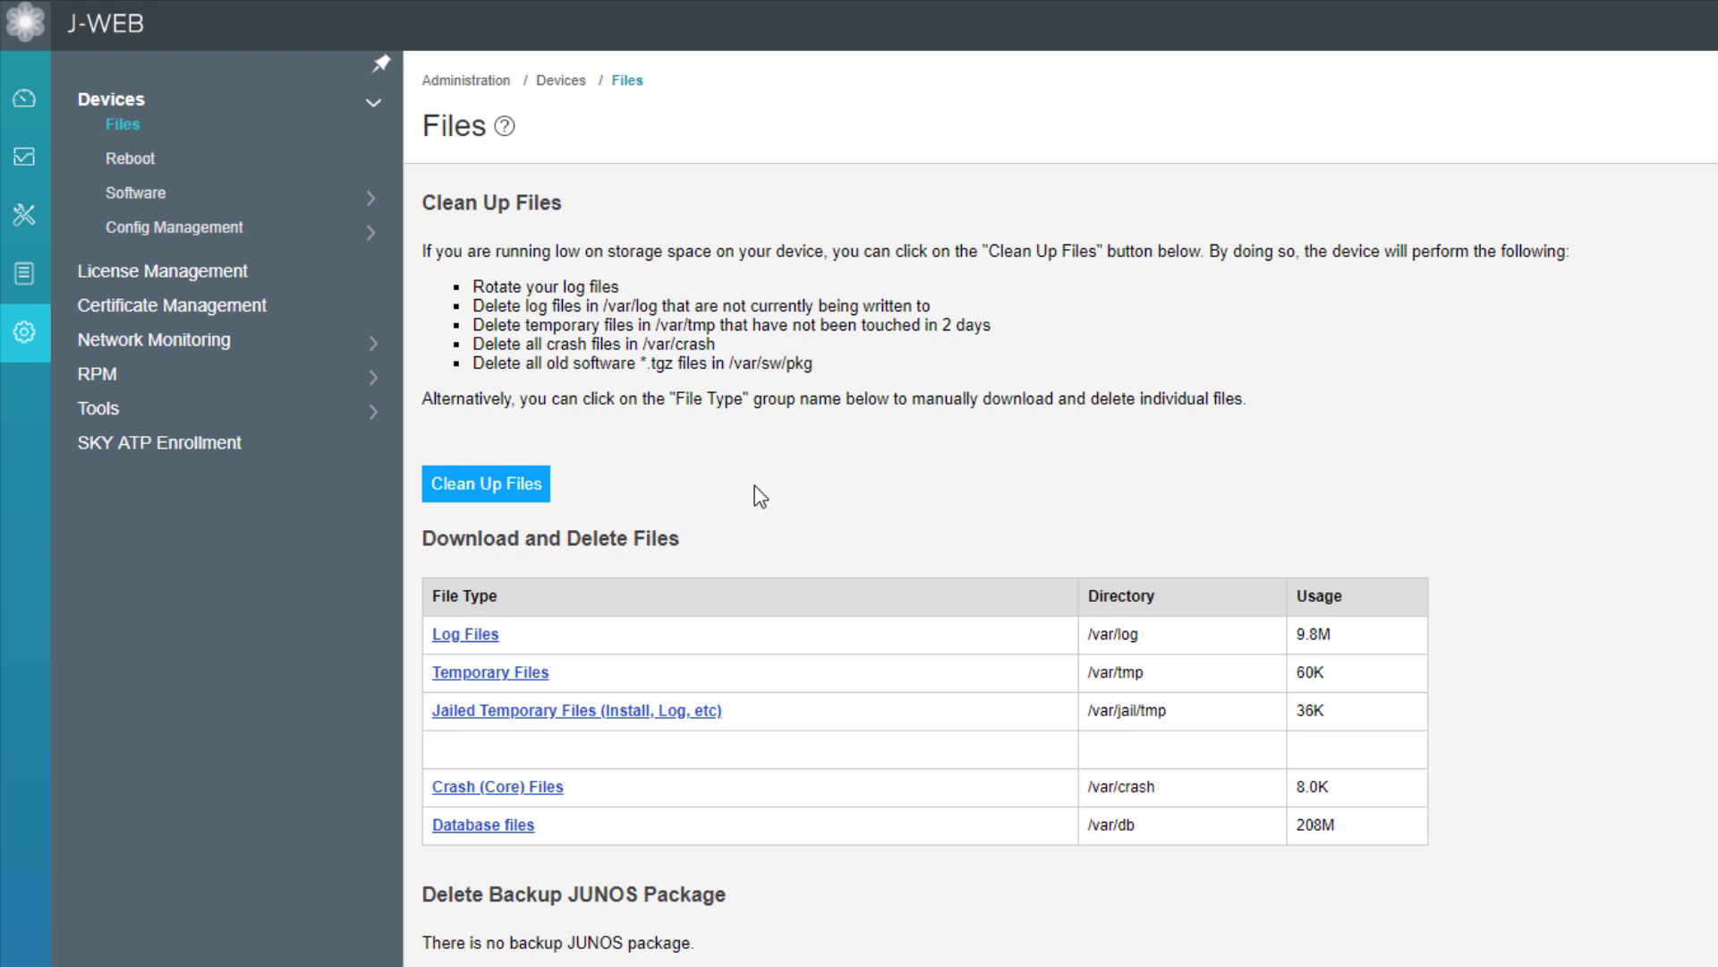
pyautogui.click(515, 498)
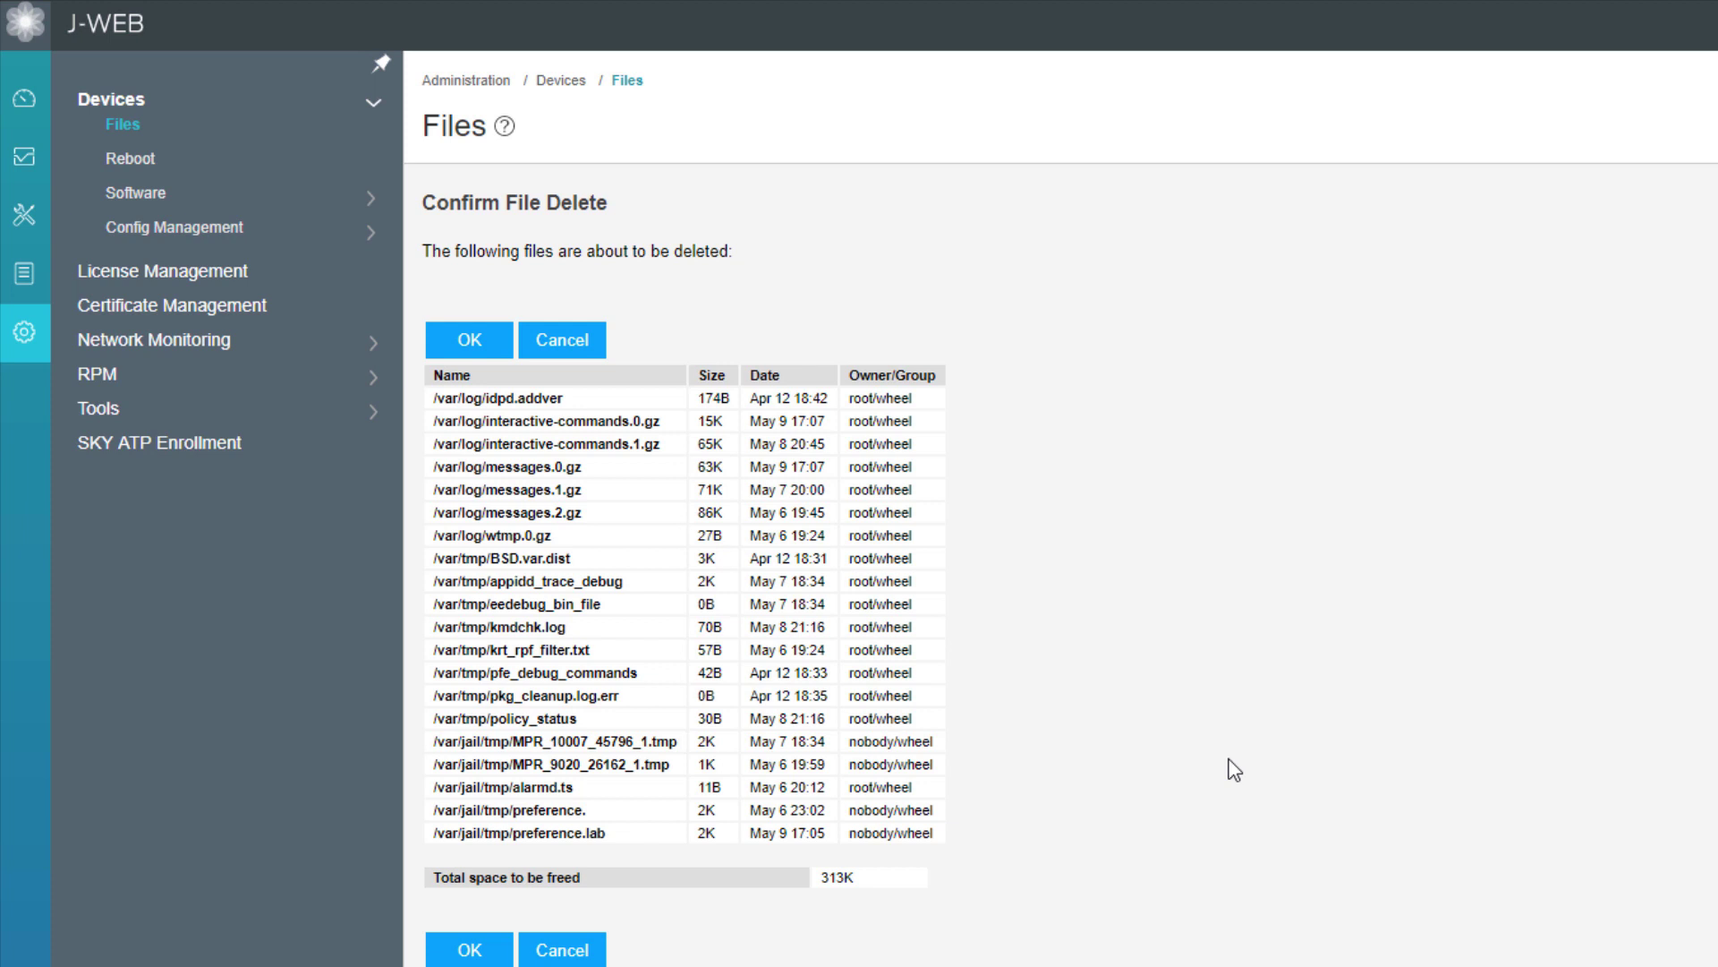
pyautogui.click(593, 949)
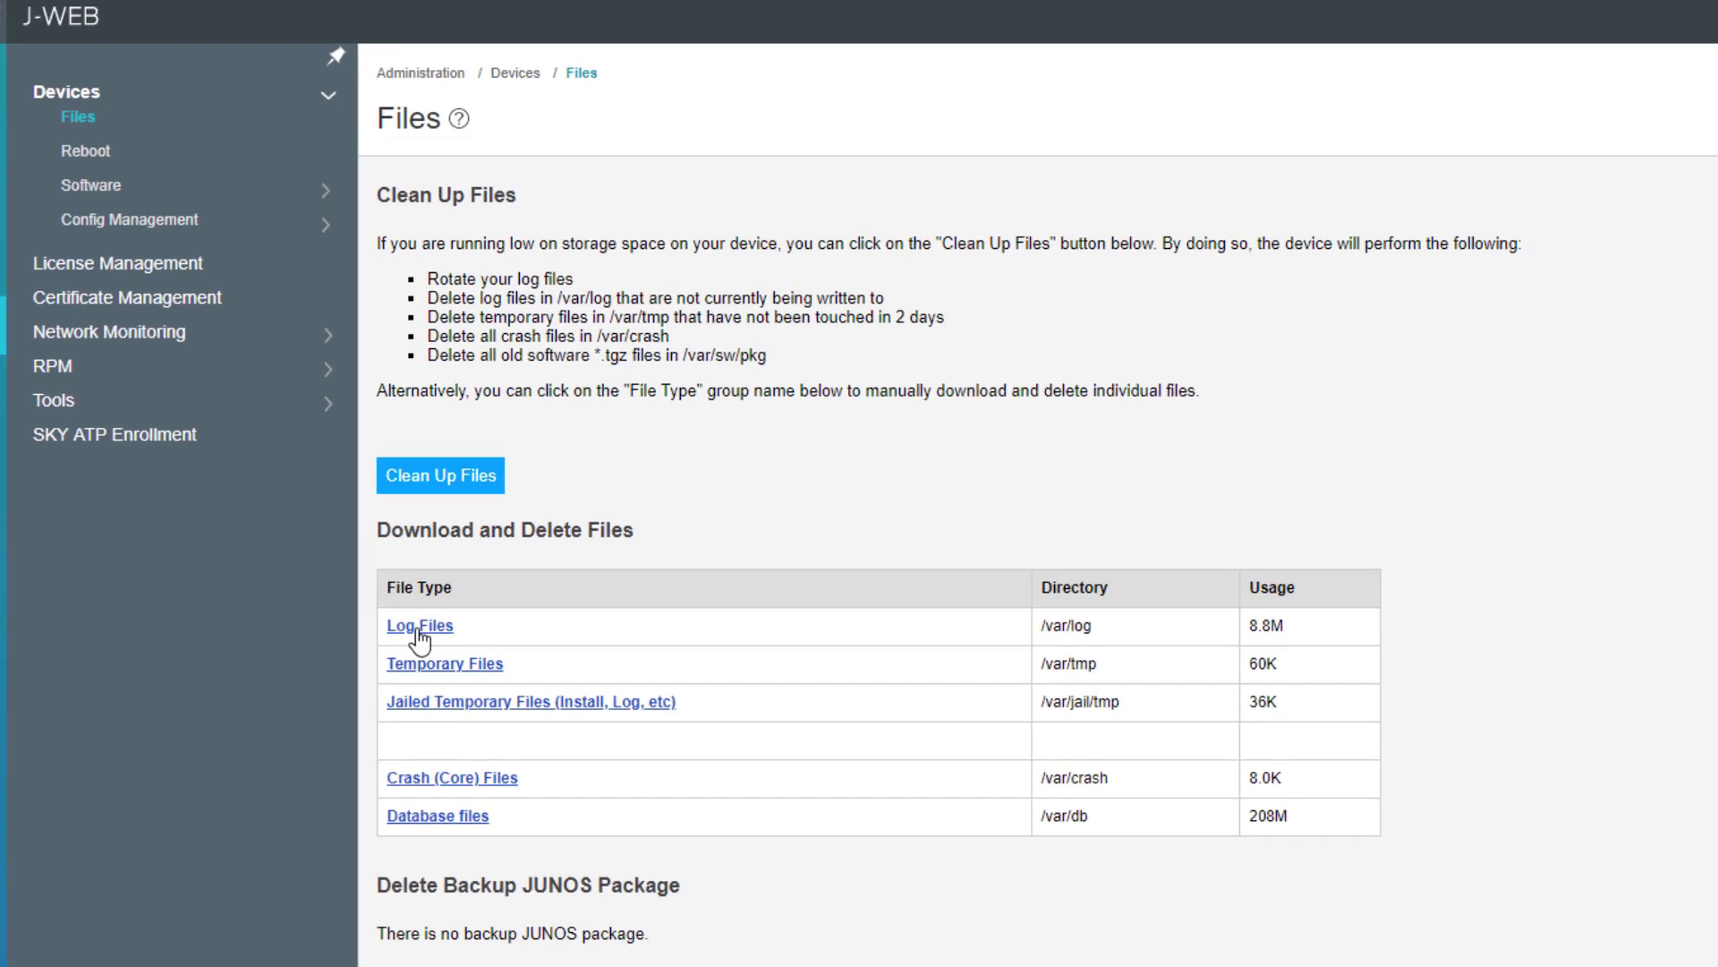
# Step: Delete messages.0.gz and messages.1.gz from Log Files, freeing 134K and dropping /var/log to 8.7M
pyautogui.click(465, 634)
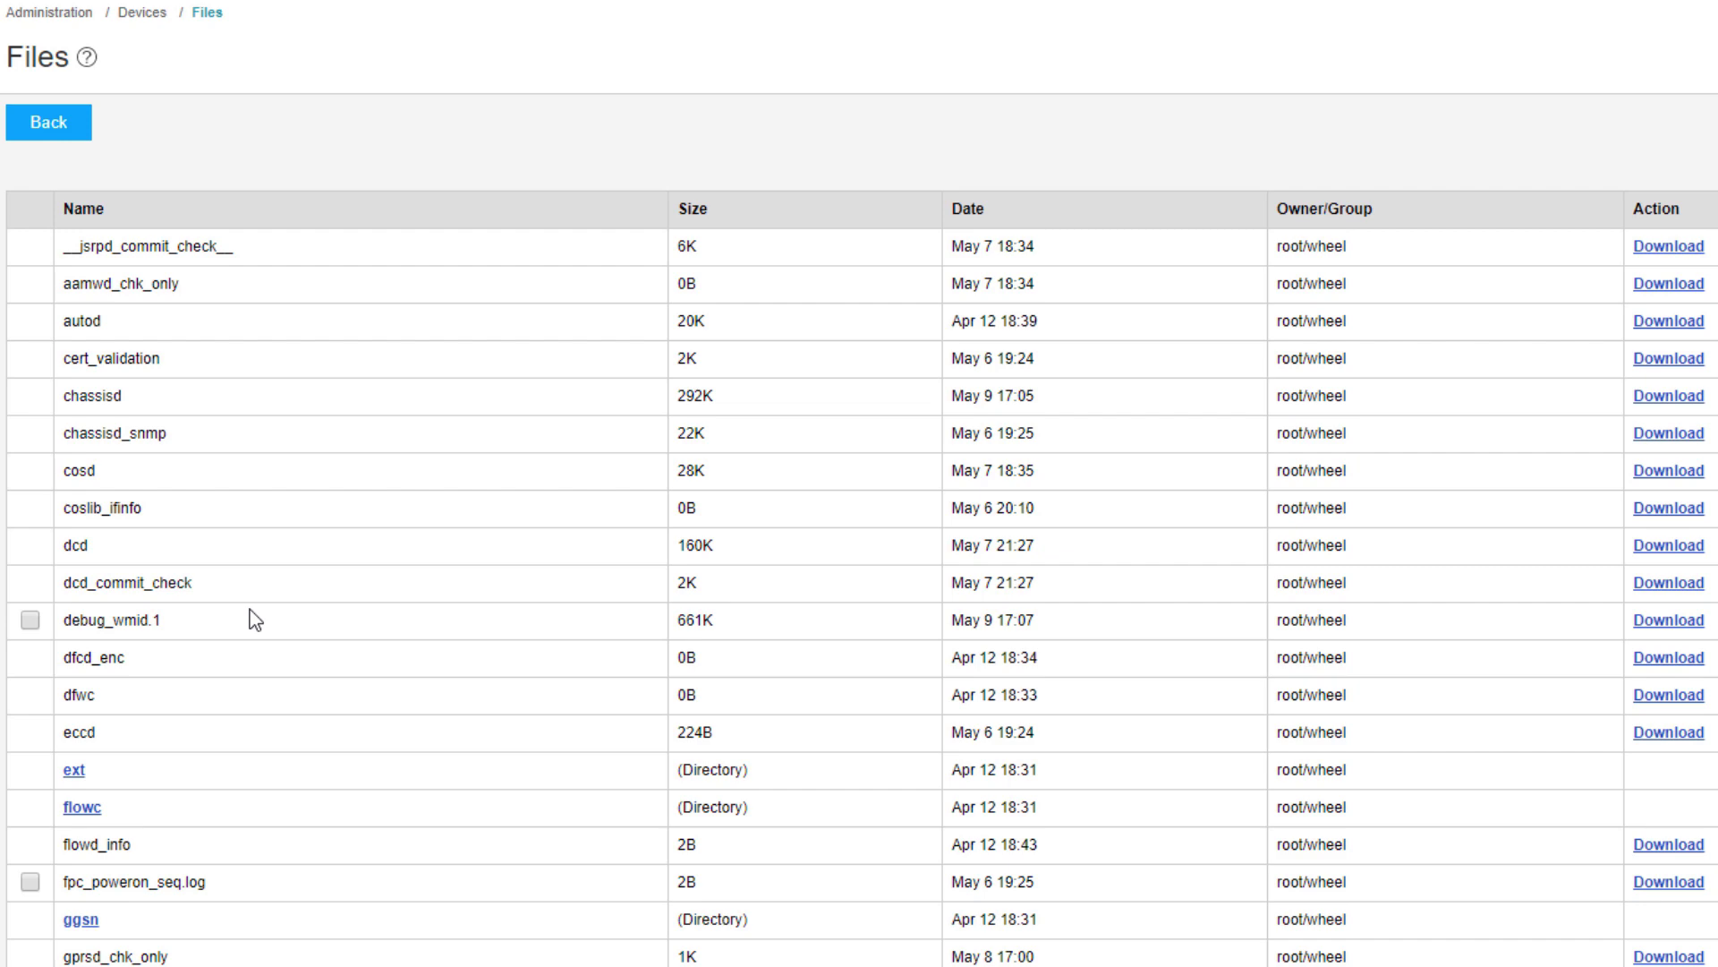
pyautogui.scroll(-10, 256, 619)
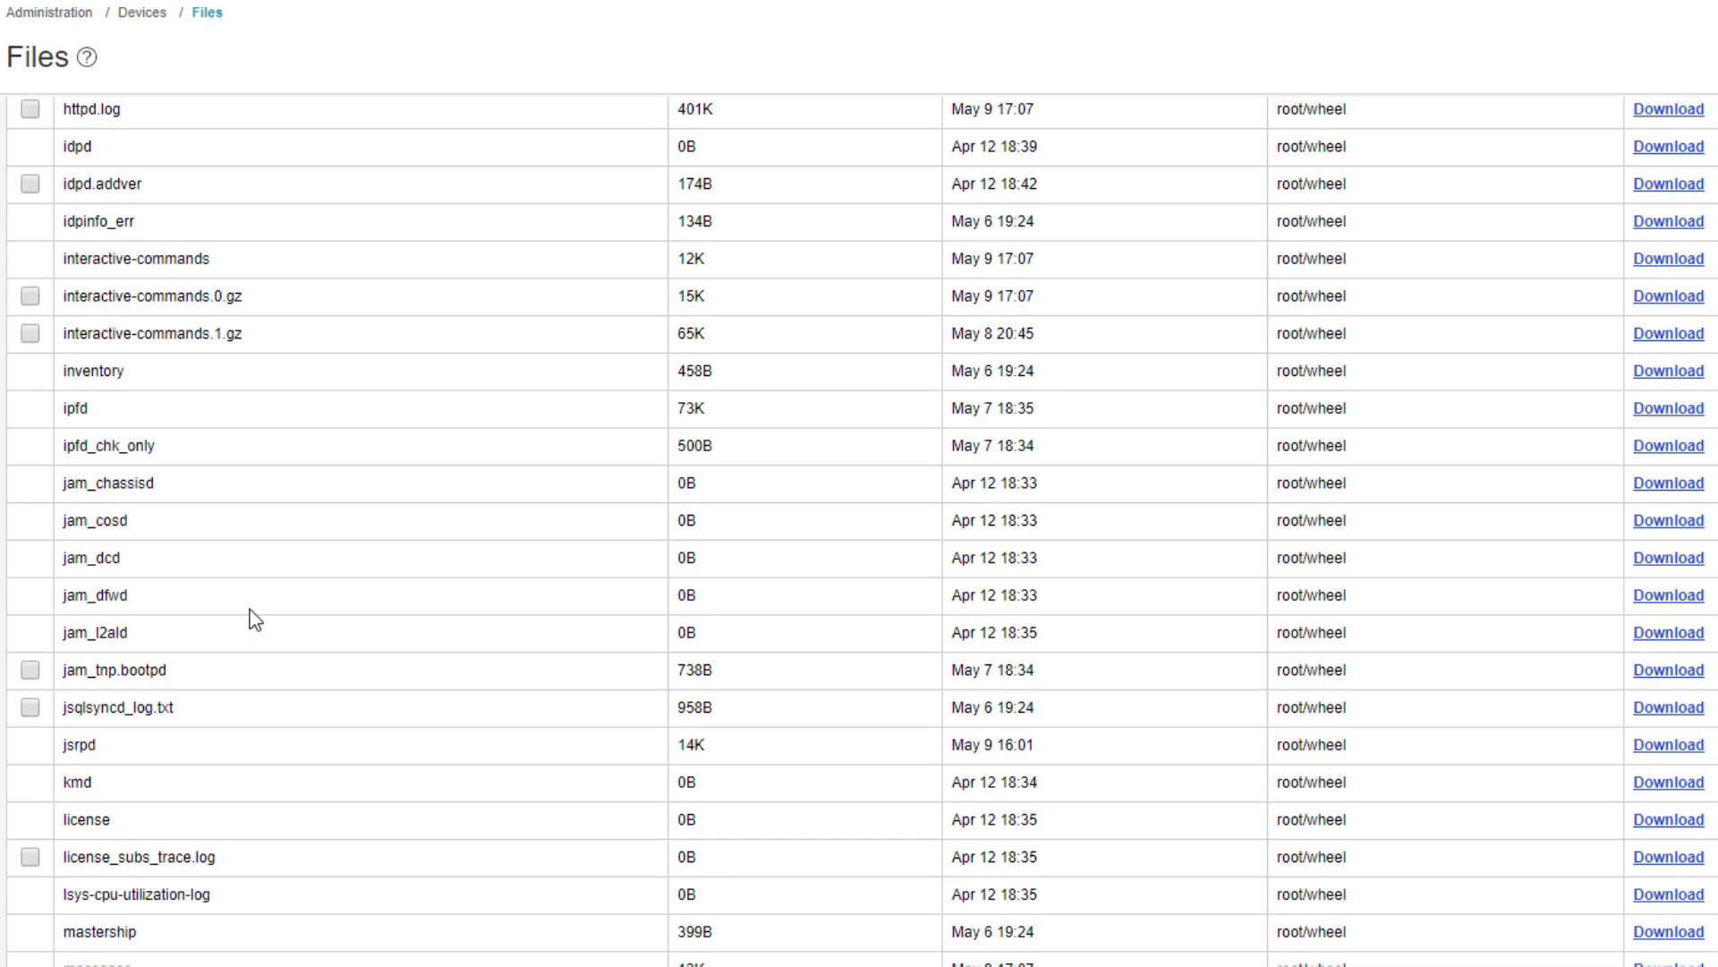
pyautogui.scroll(-1, 255, 617)
pyautogui.scroll(3, 253, 614)
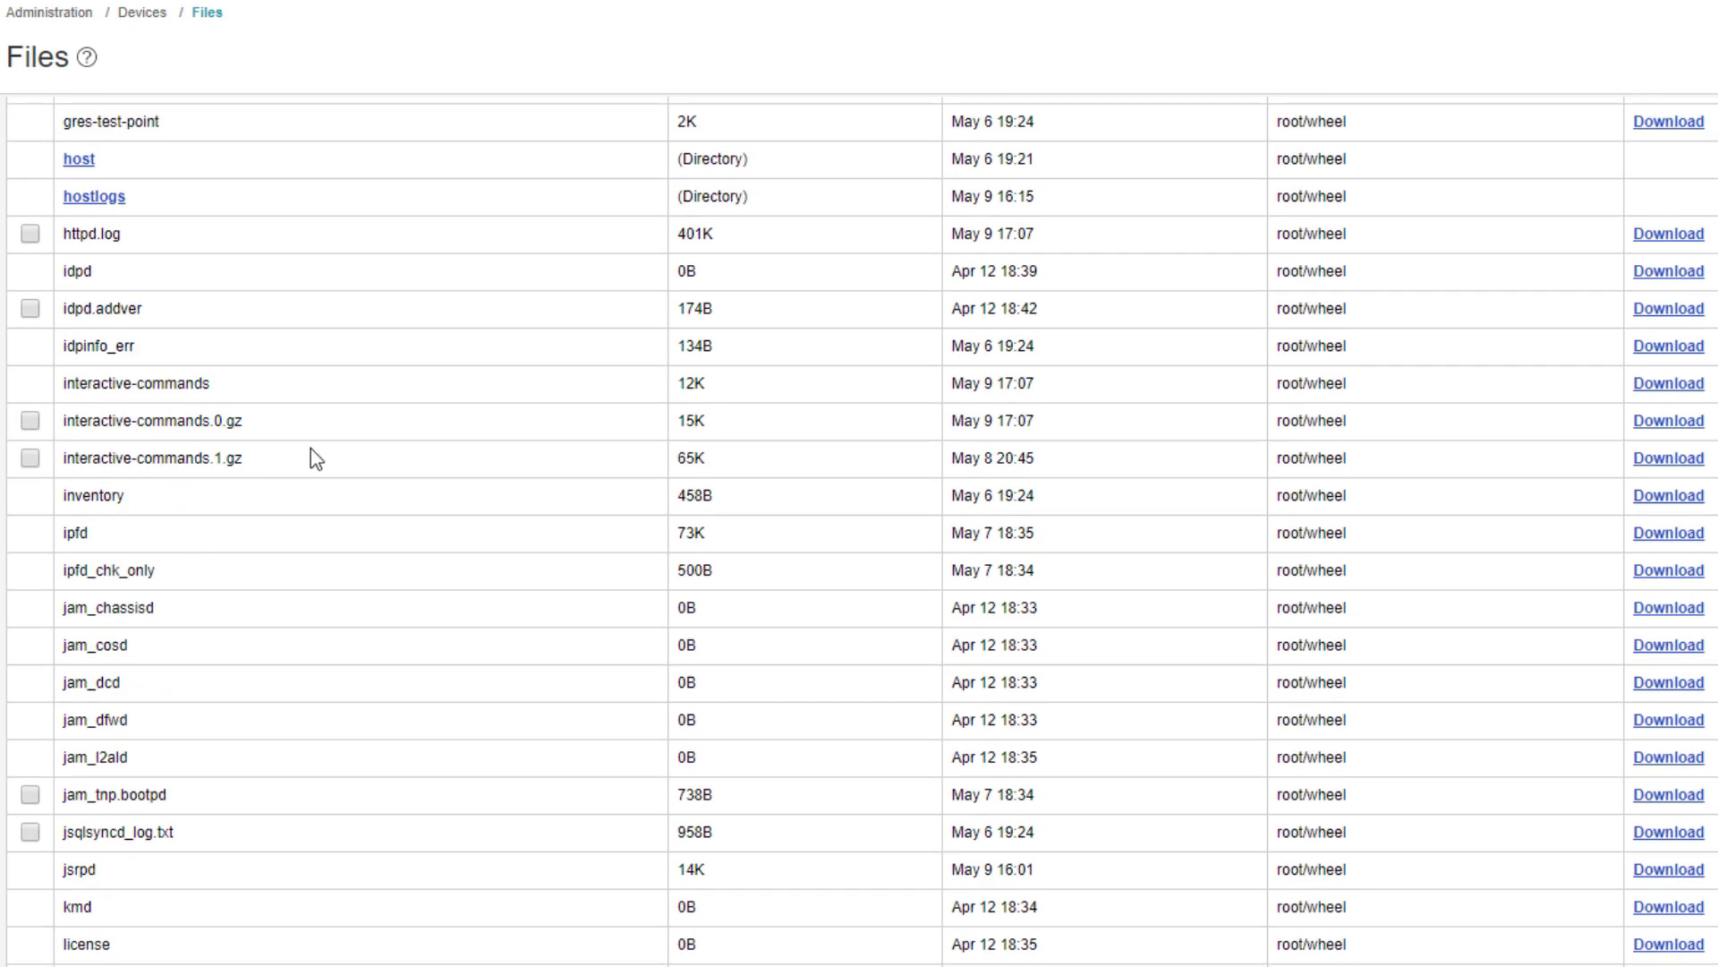
pyautogui.scroll(-4, 311, 451)
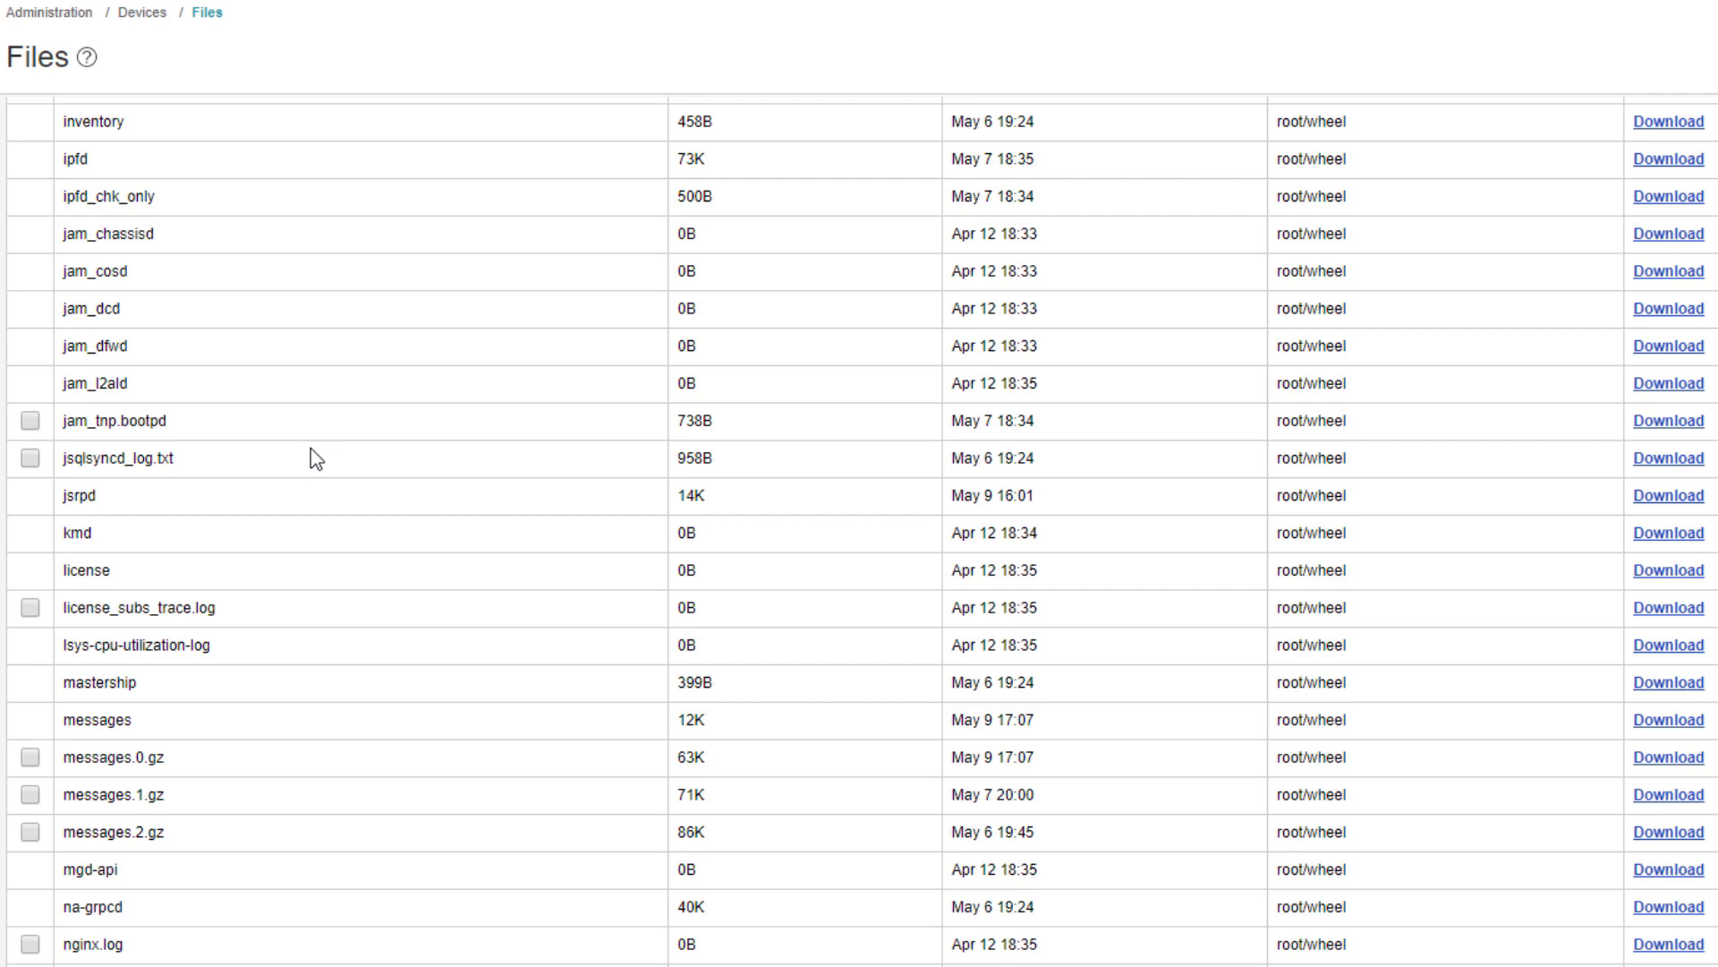
pyautogui.click(30, 757)
pyautogui.click(32, 750)
pyautogui.scroll(-5, 341, 533)
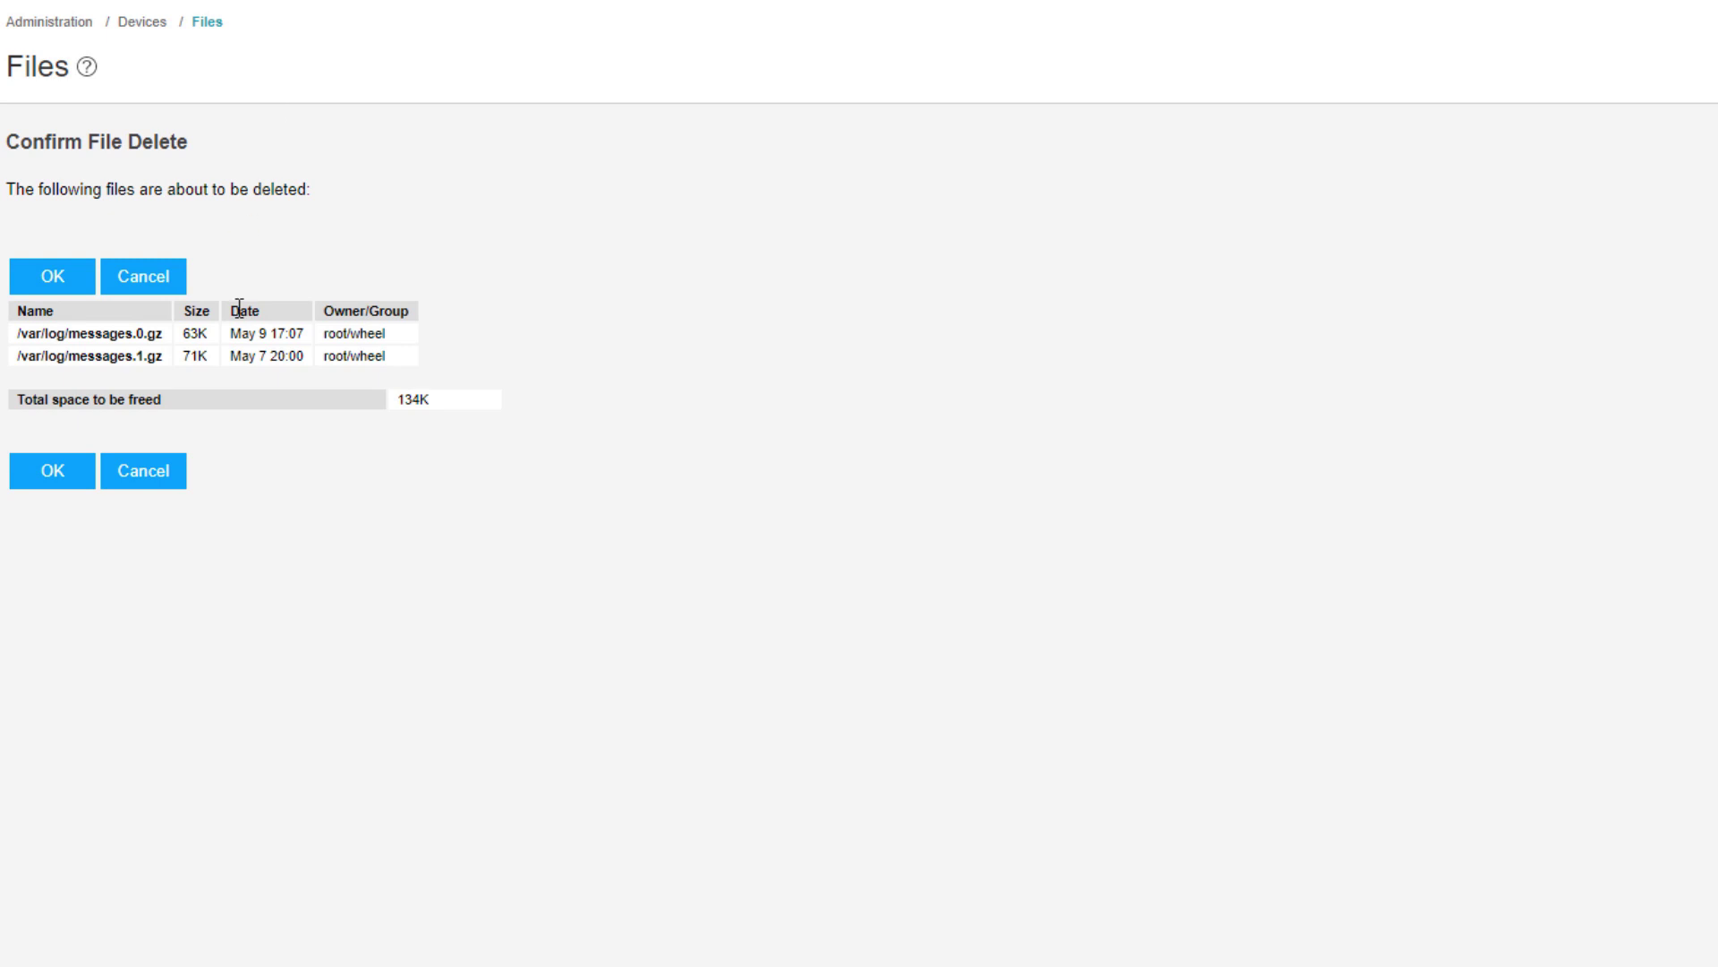
pyautogui.click(65, 288)
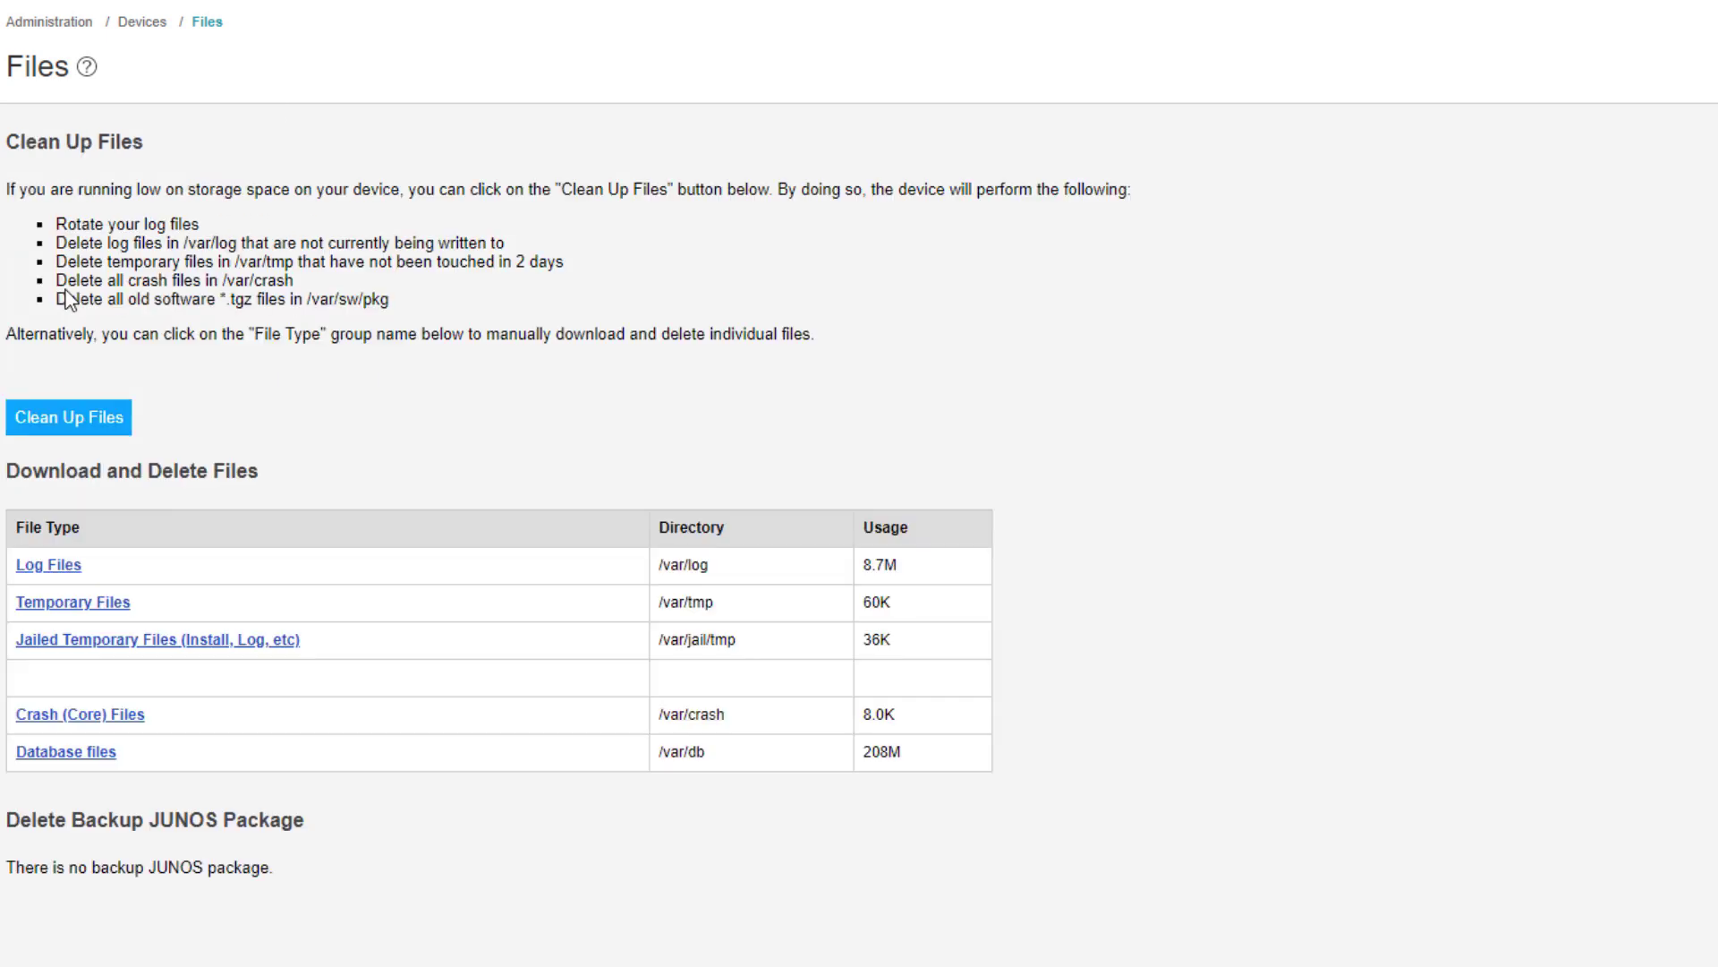
pyautogui.click(52, 566)
pyautogui.scroll(-4, 1475, 663)
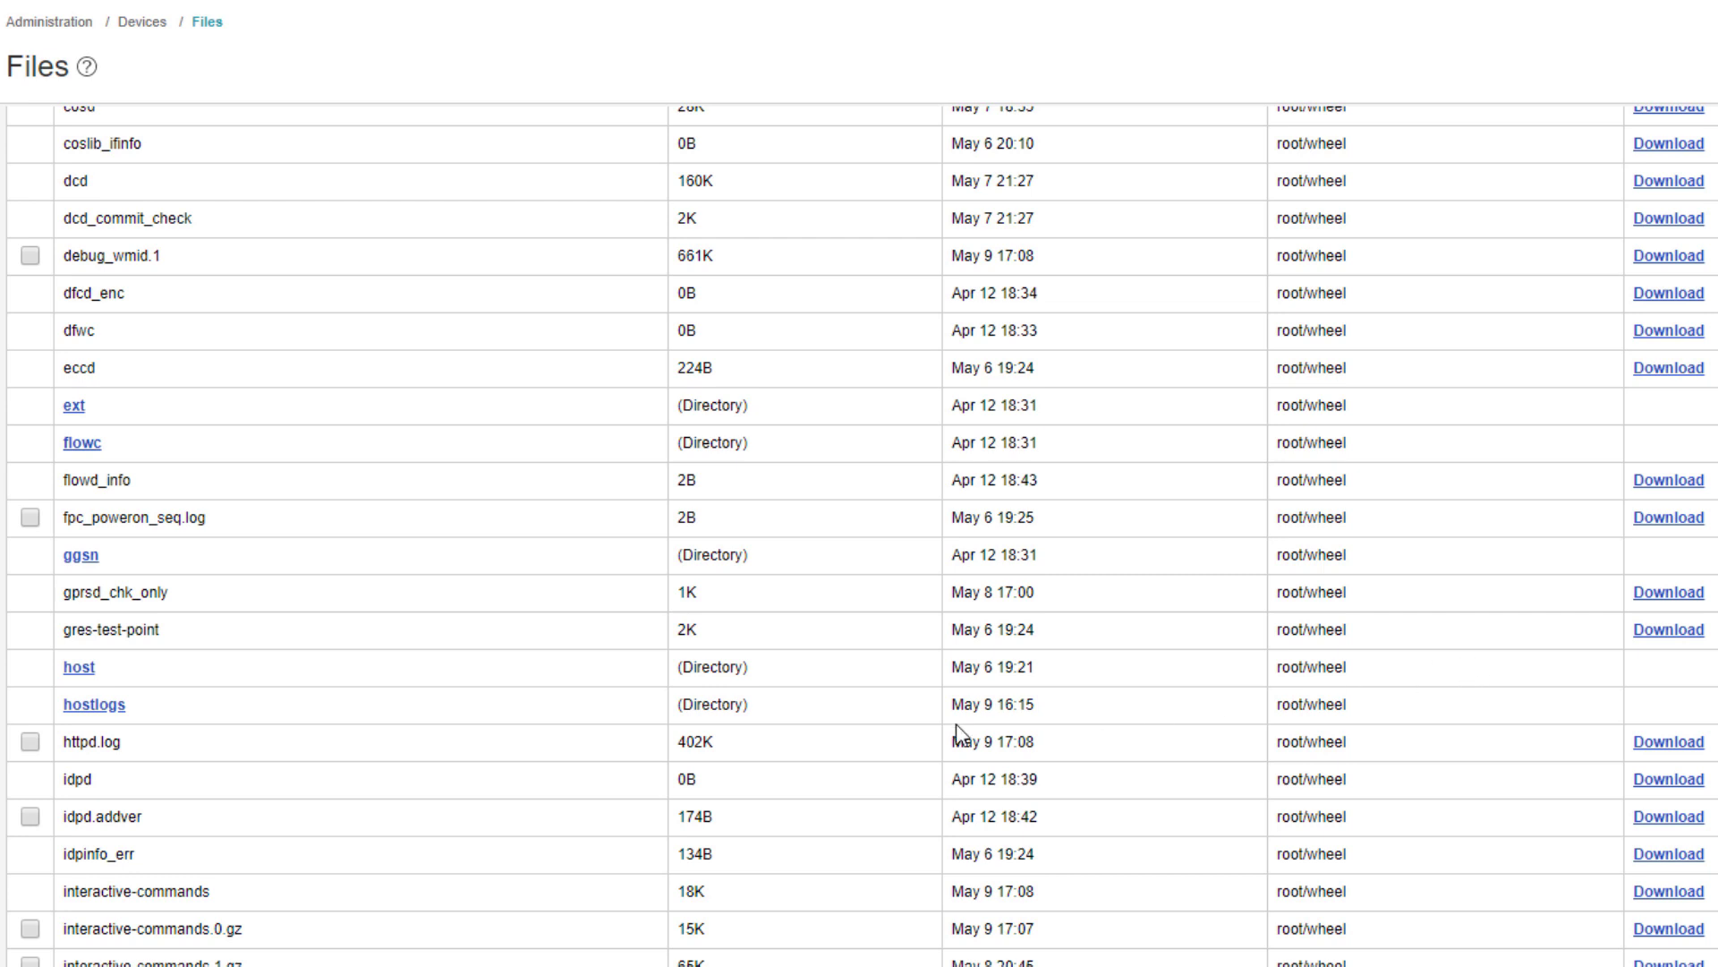
pyautogui.click(150, 25)
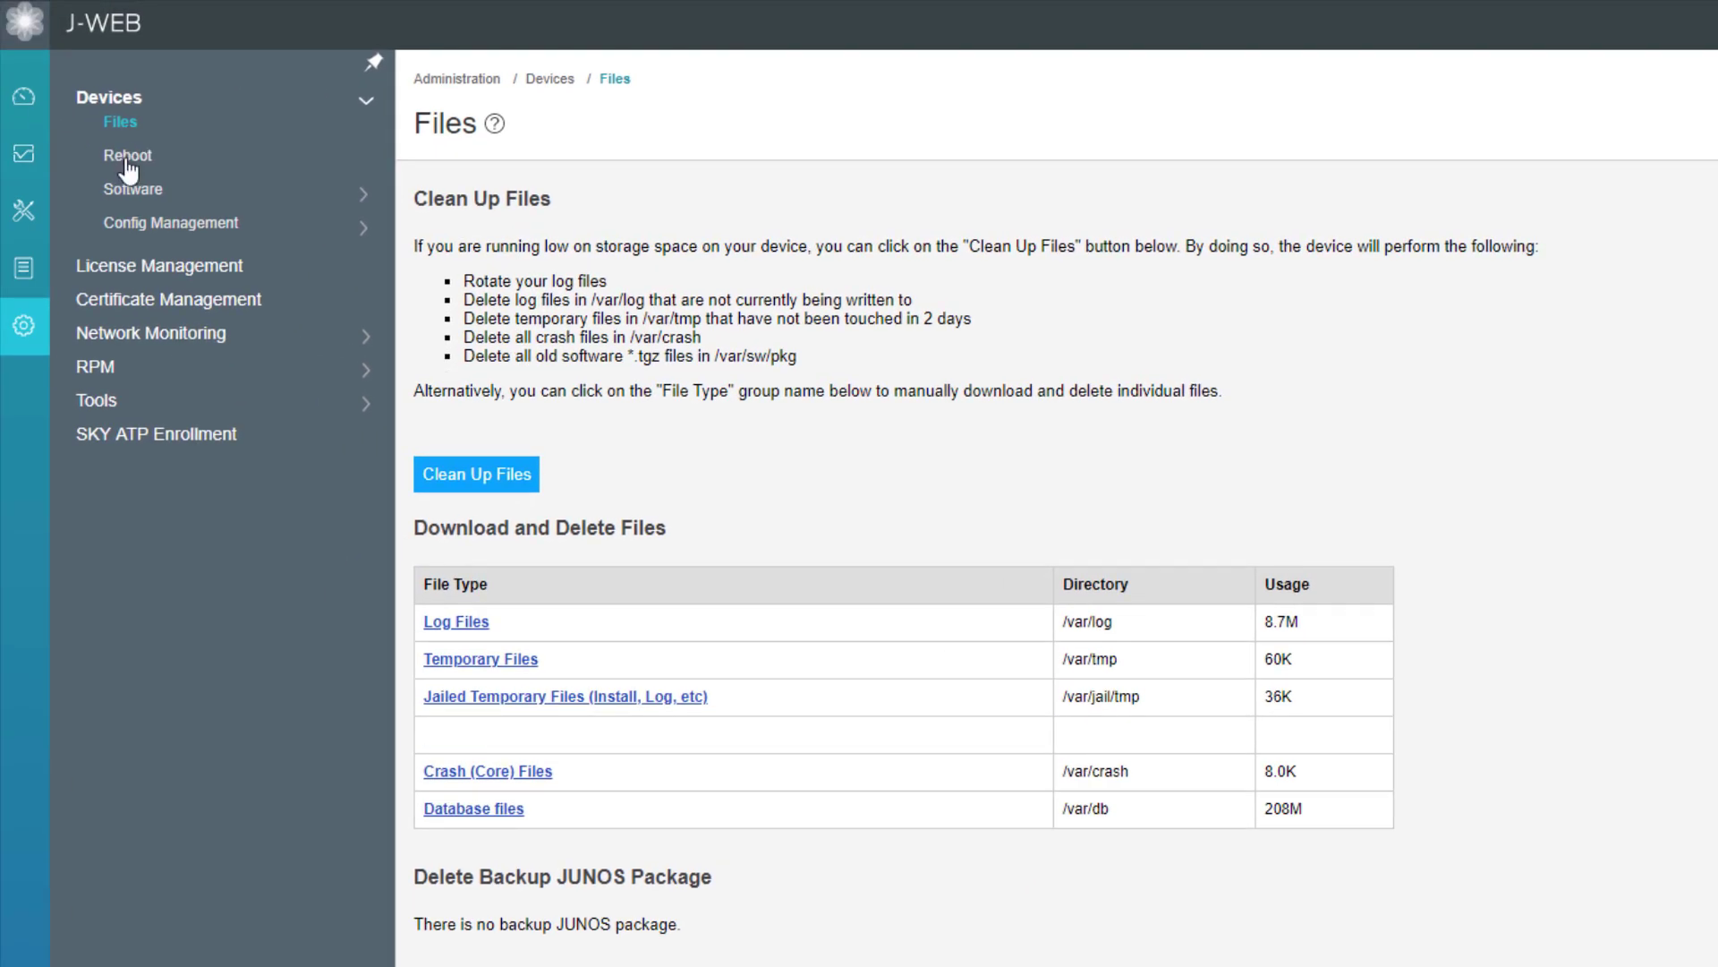
# Step: Open Devices > Reboot, where a reboot is currently scheduled in 5 minutes
pyautogui.click(127, 156)
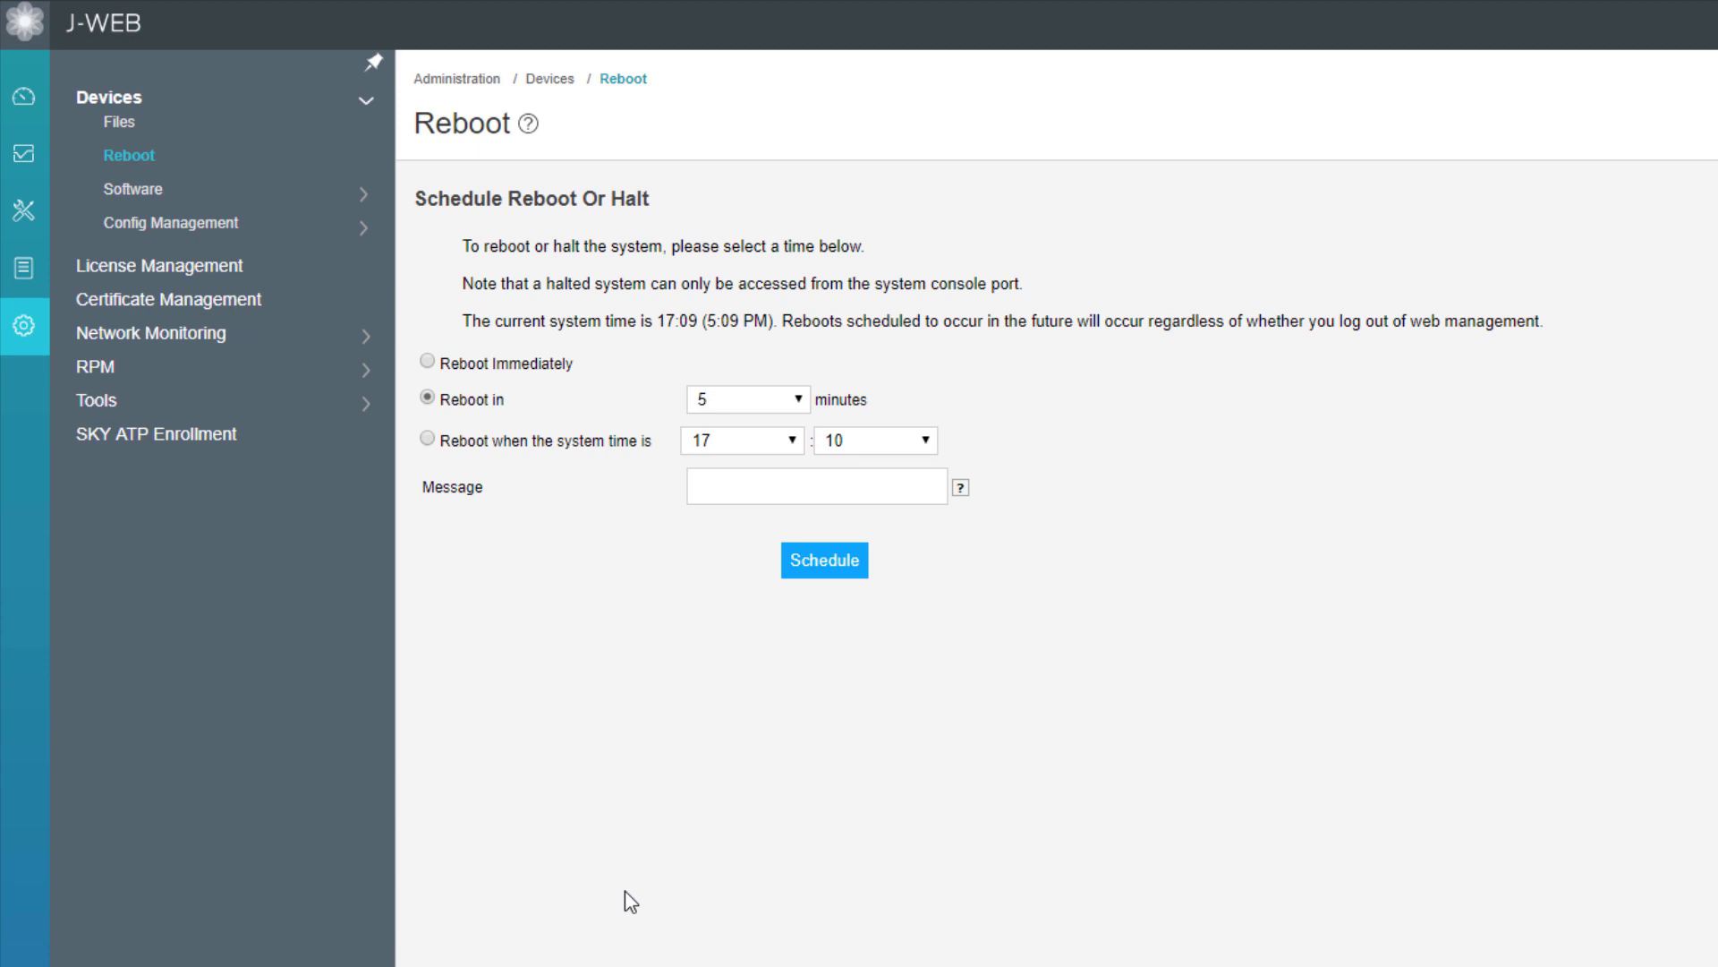
pyautogui.click(139, 198)
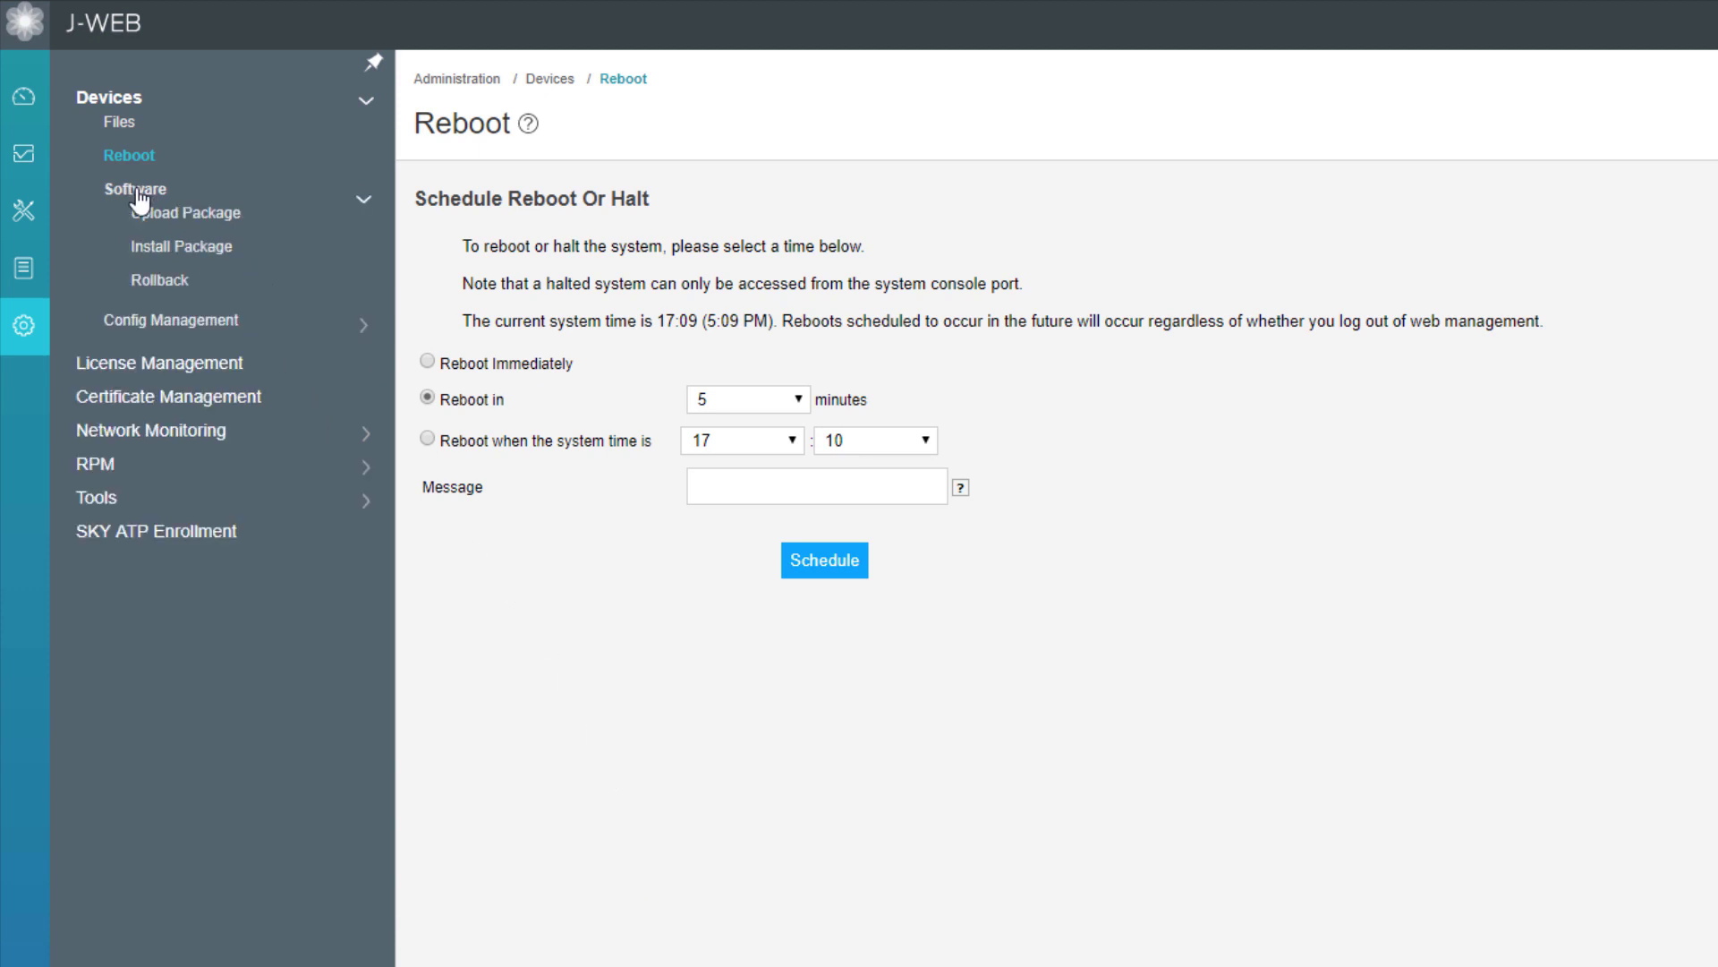
pyautogui.click(223, 219)
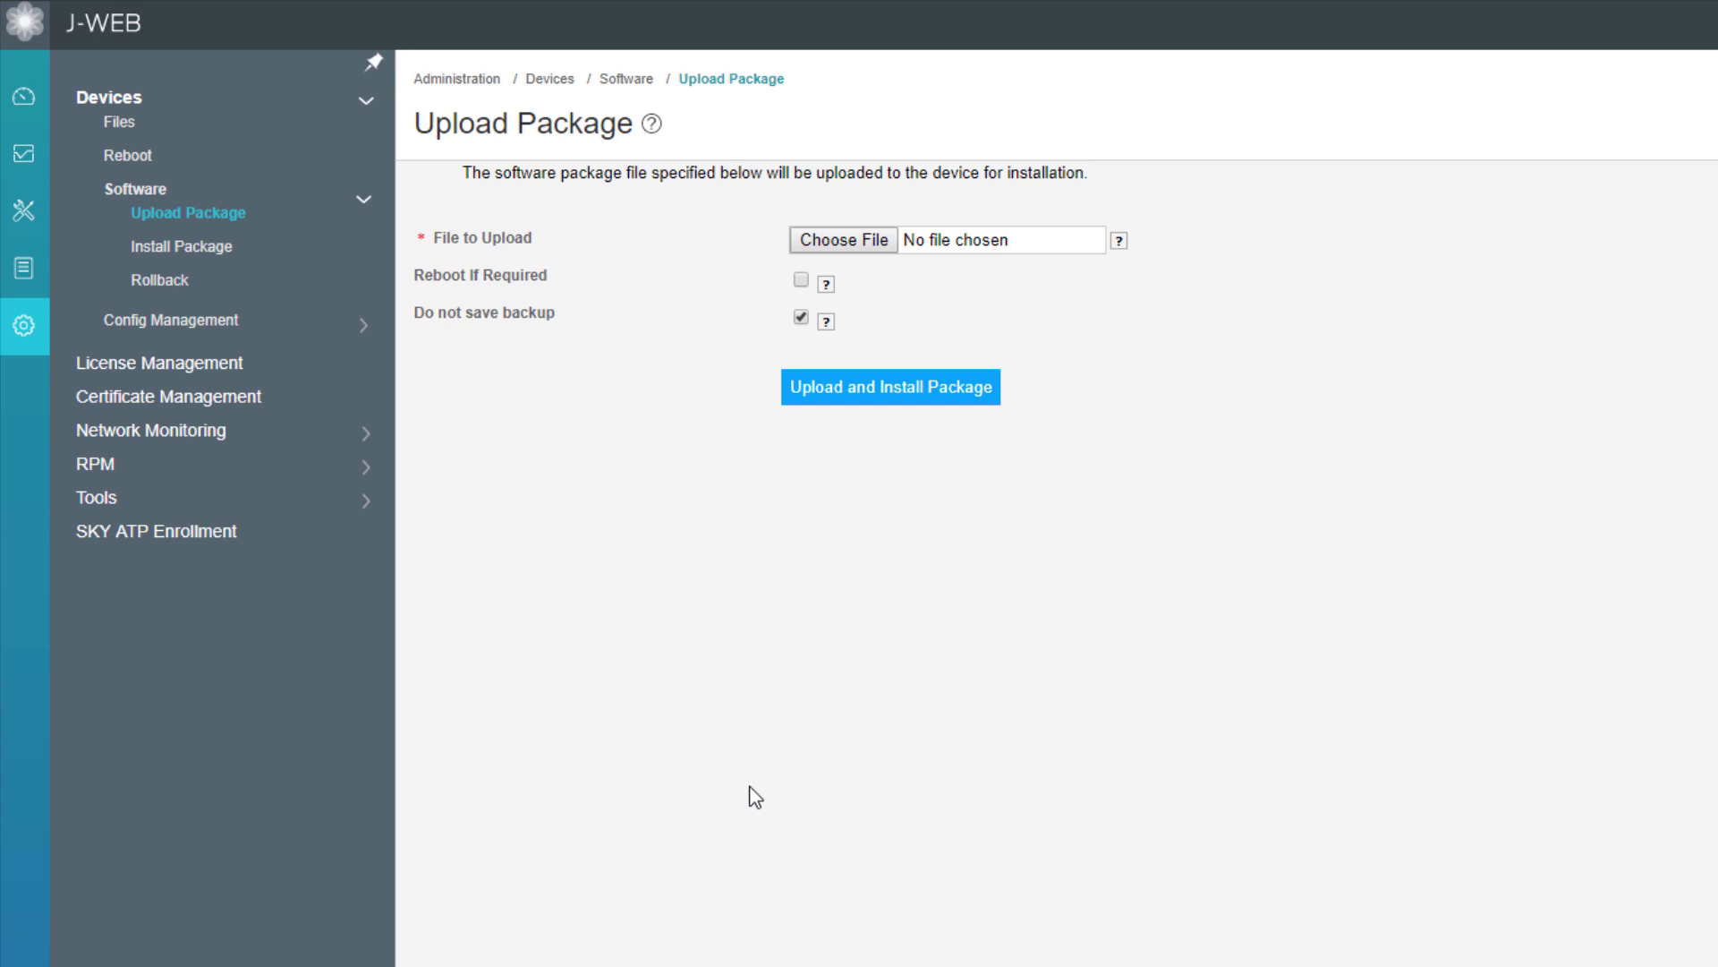
pyautogui.click(219, 251)
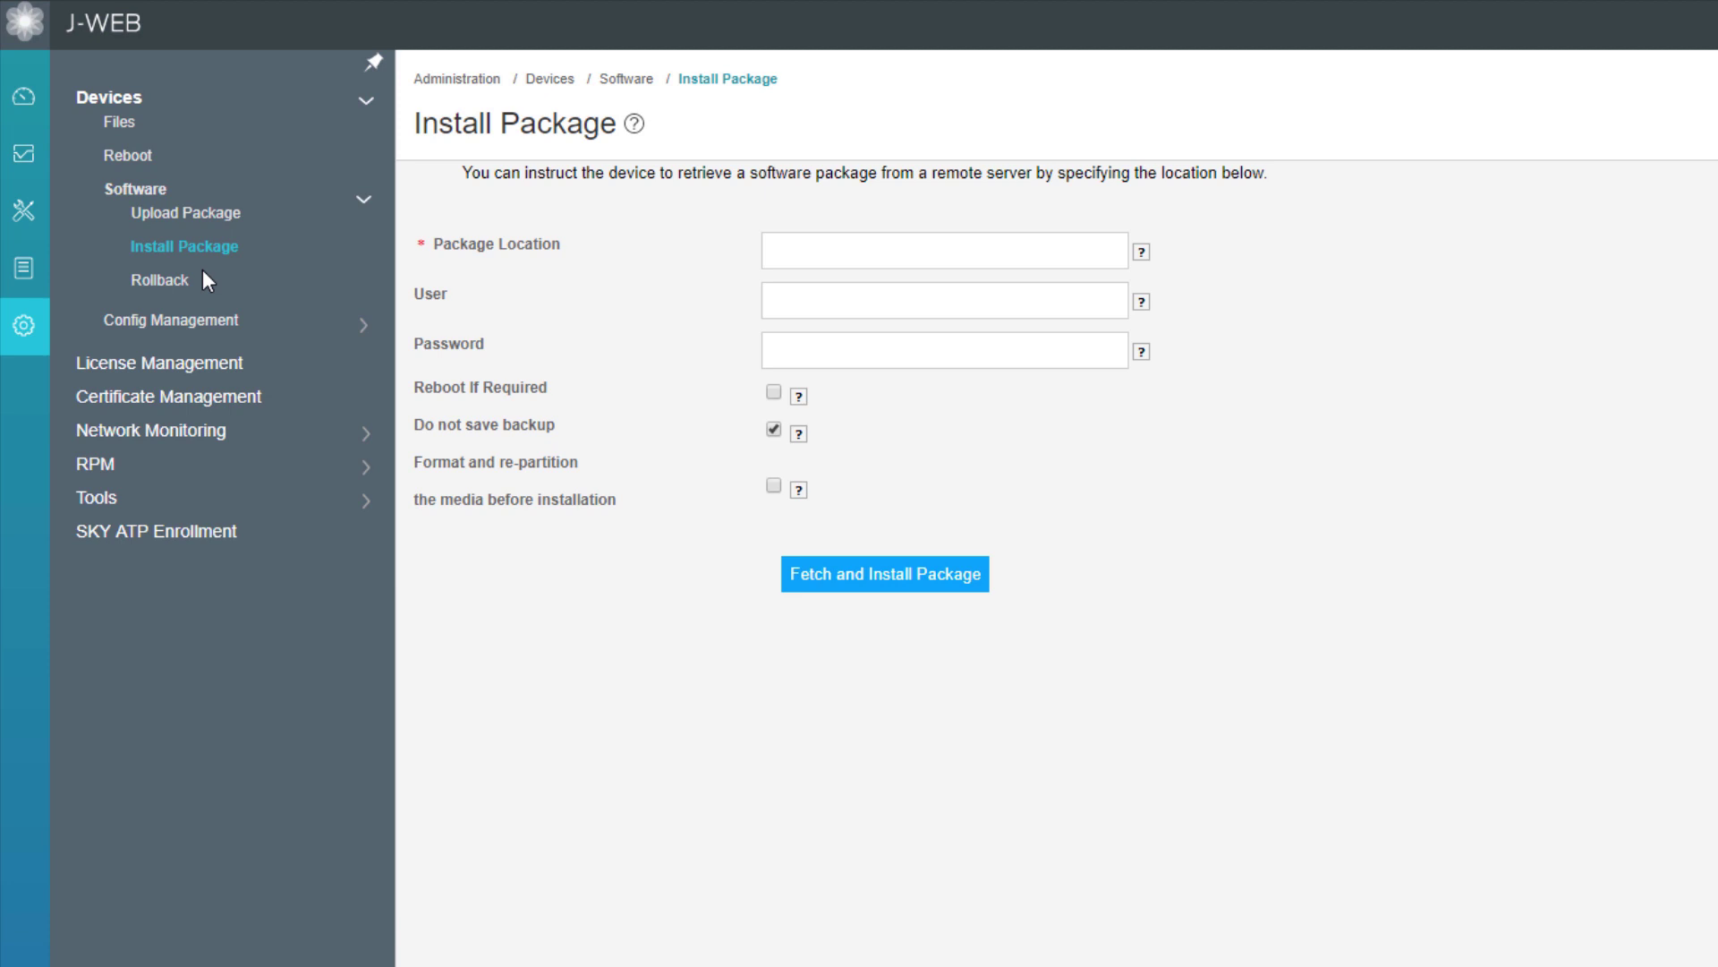
pyautogui.click(206, 219)
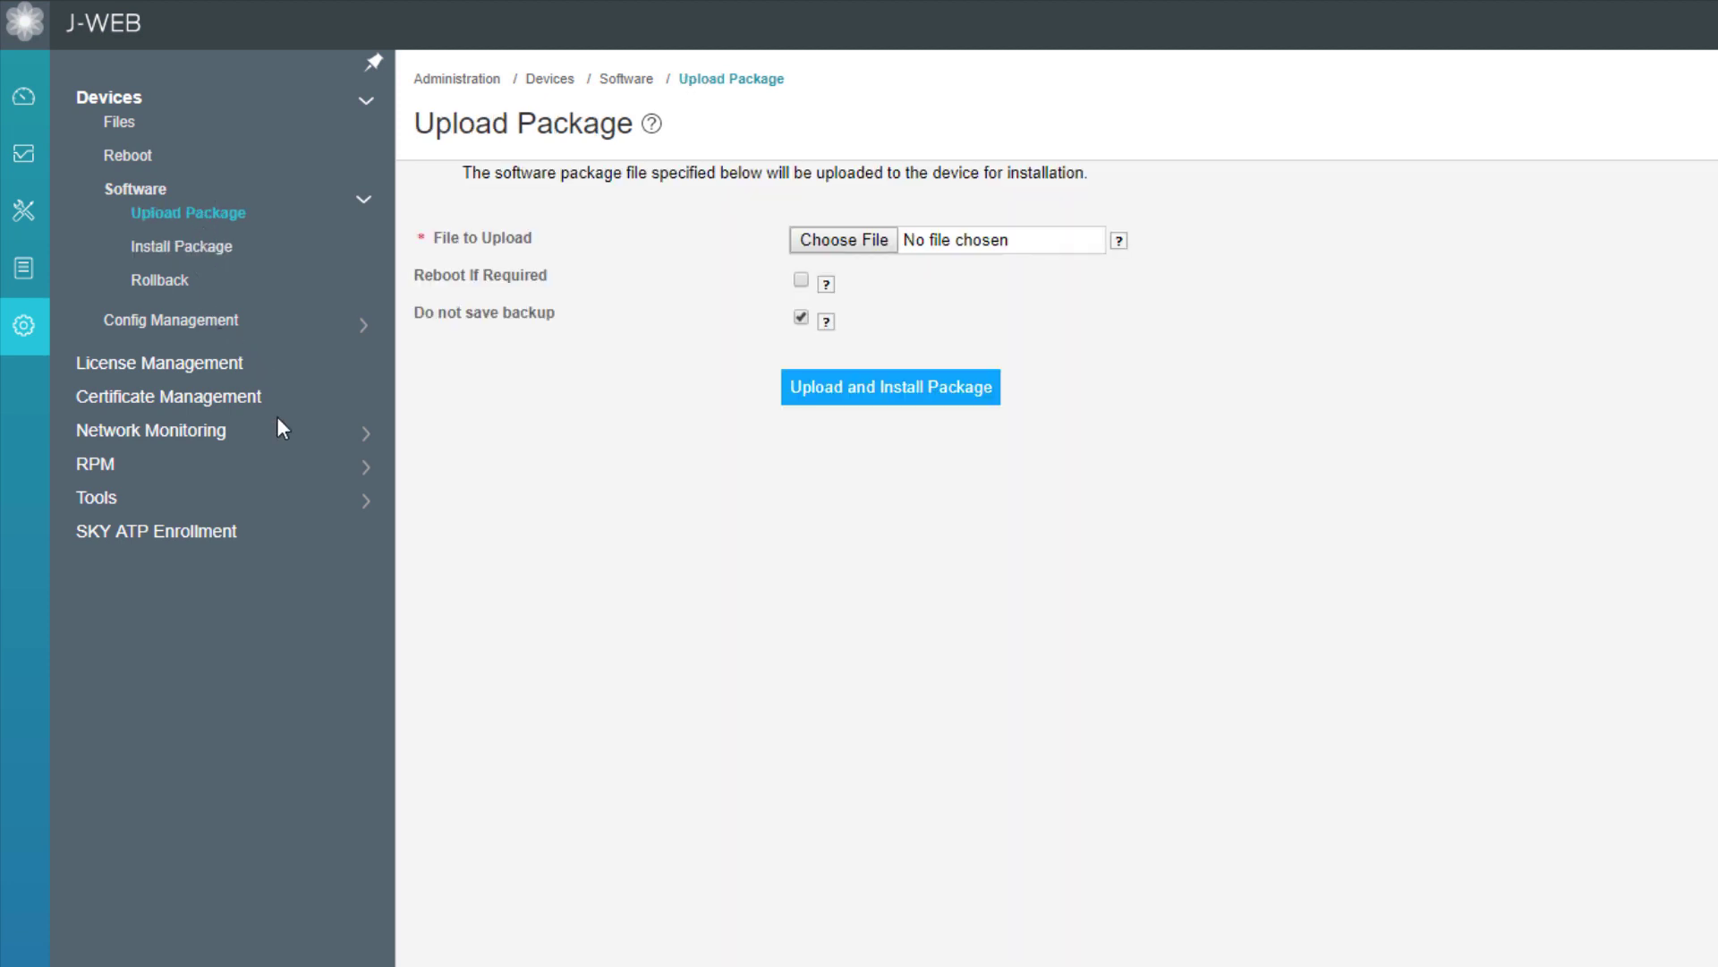
# Step: Open Software > Install Package, with the remote package location field still empty
pyautogui.click(198, 254)
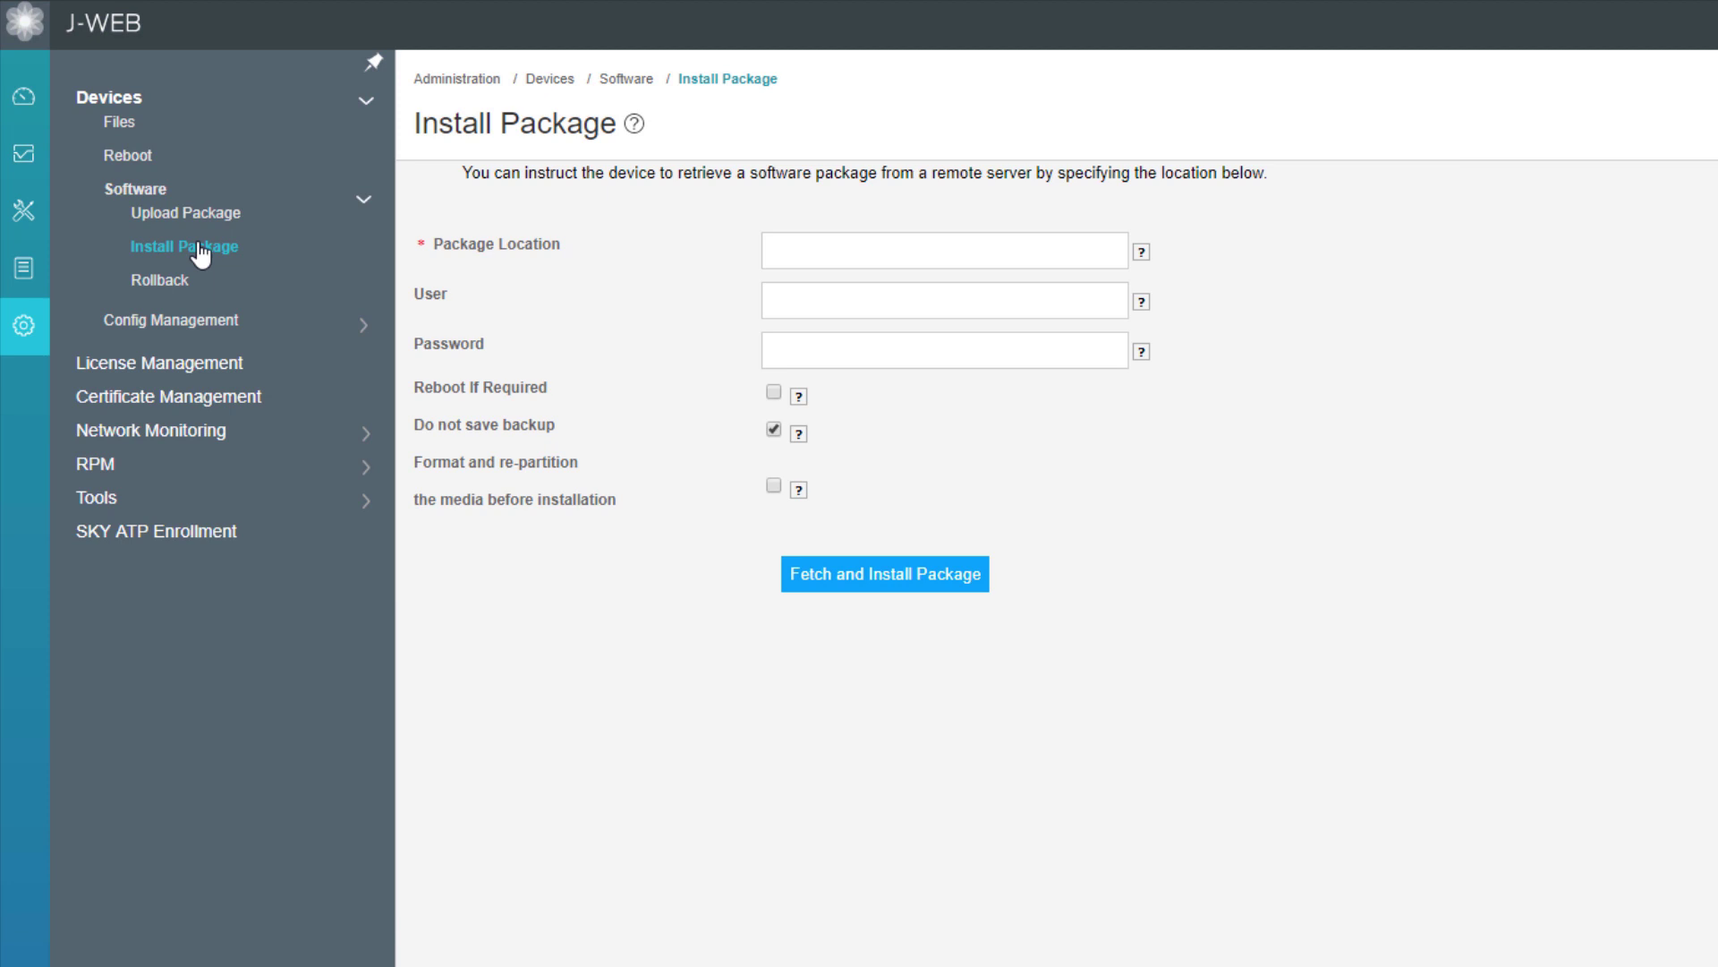
# Step: Check Software > Rollback, which reports no previous version, then expand Config Management
pyautogui.click(163, 283)
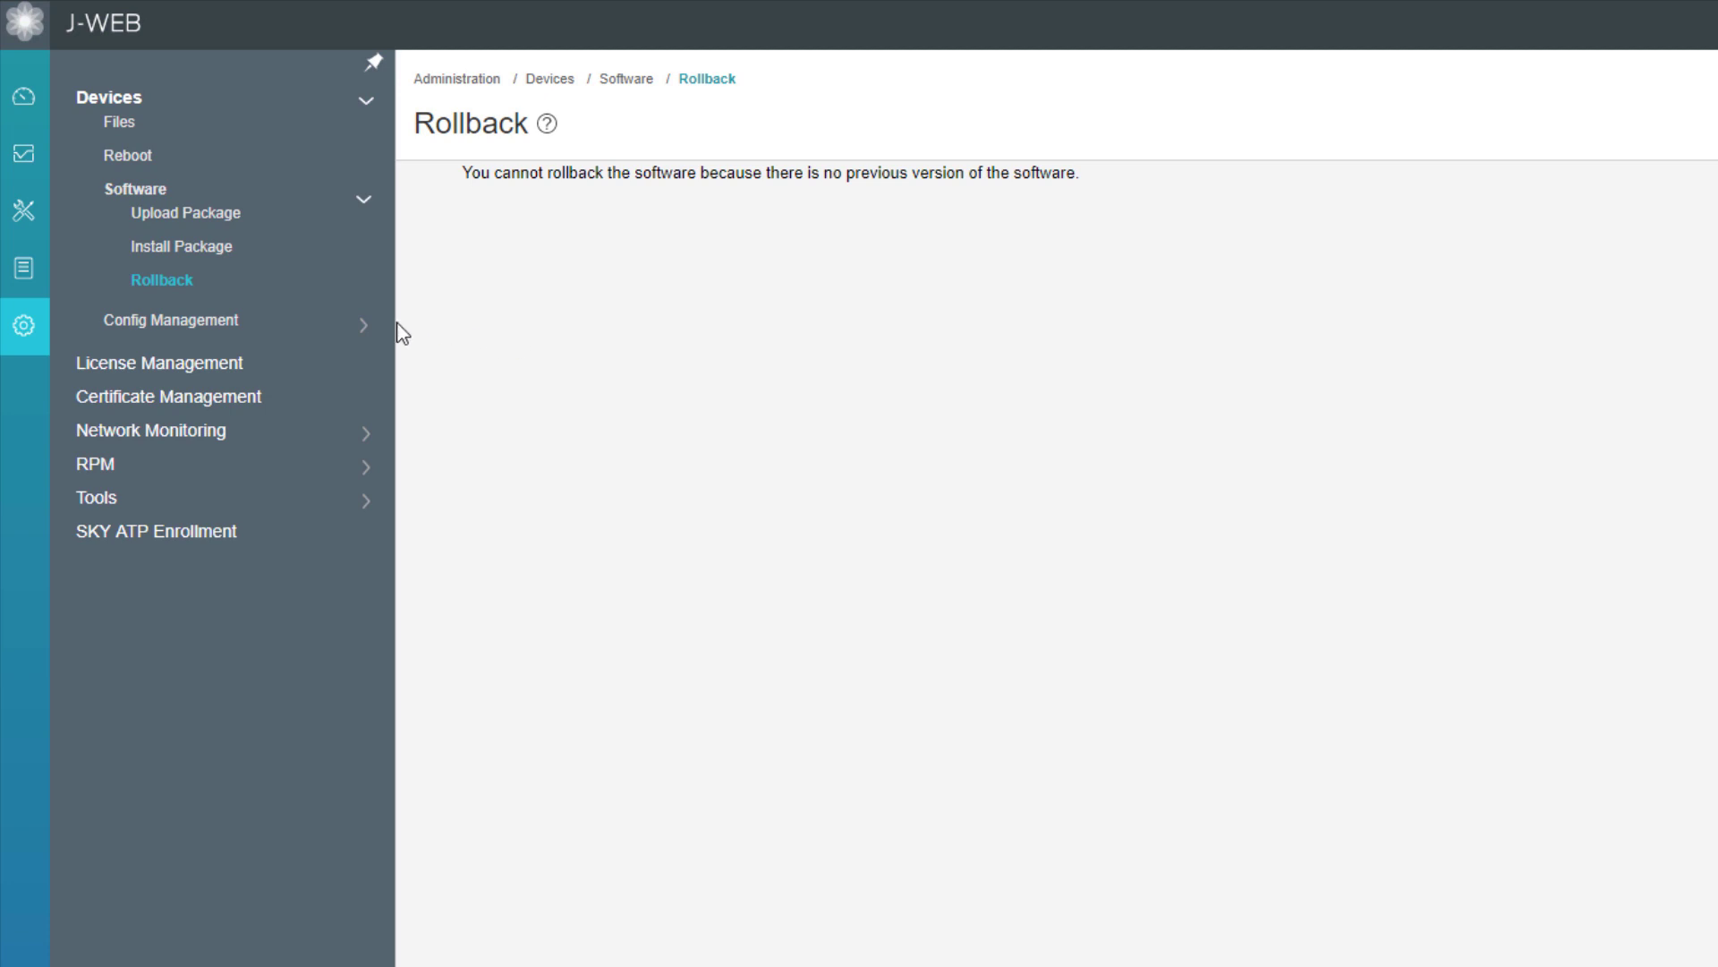
pyautogui.click(219, 320)
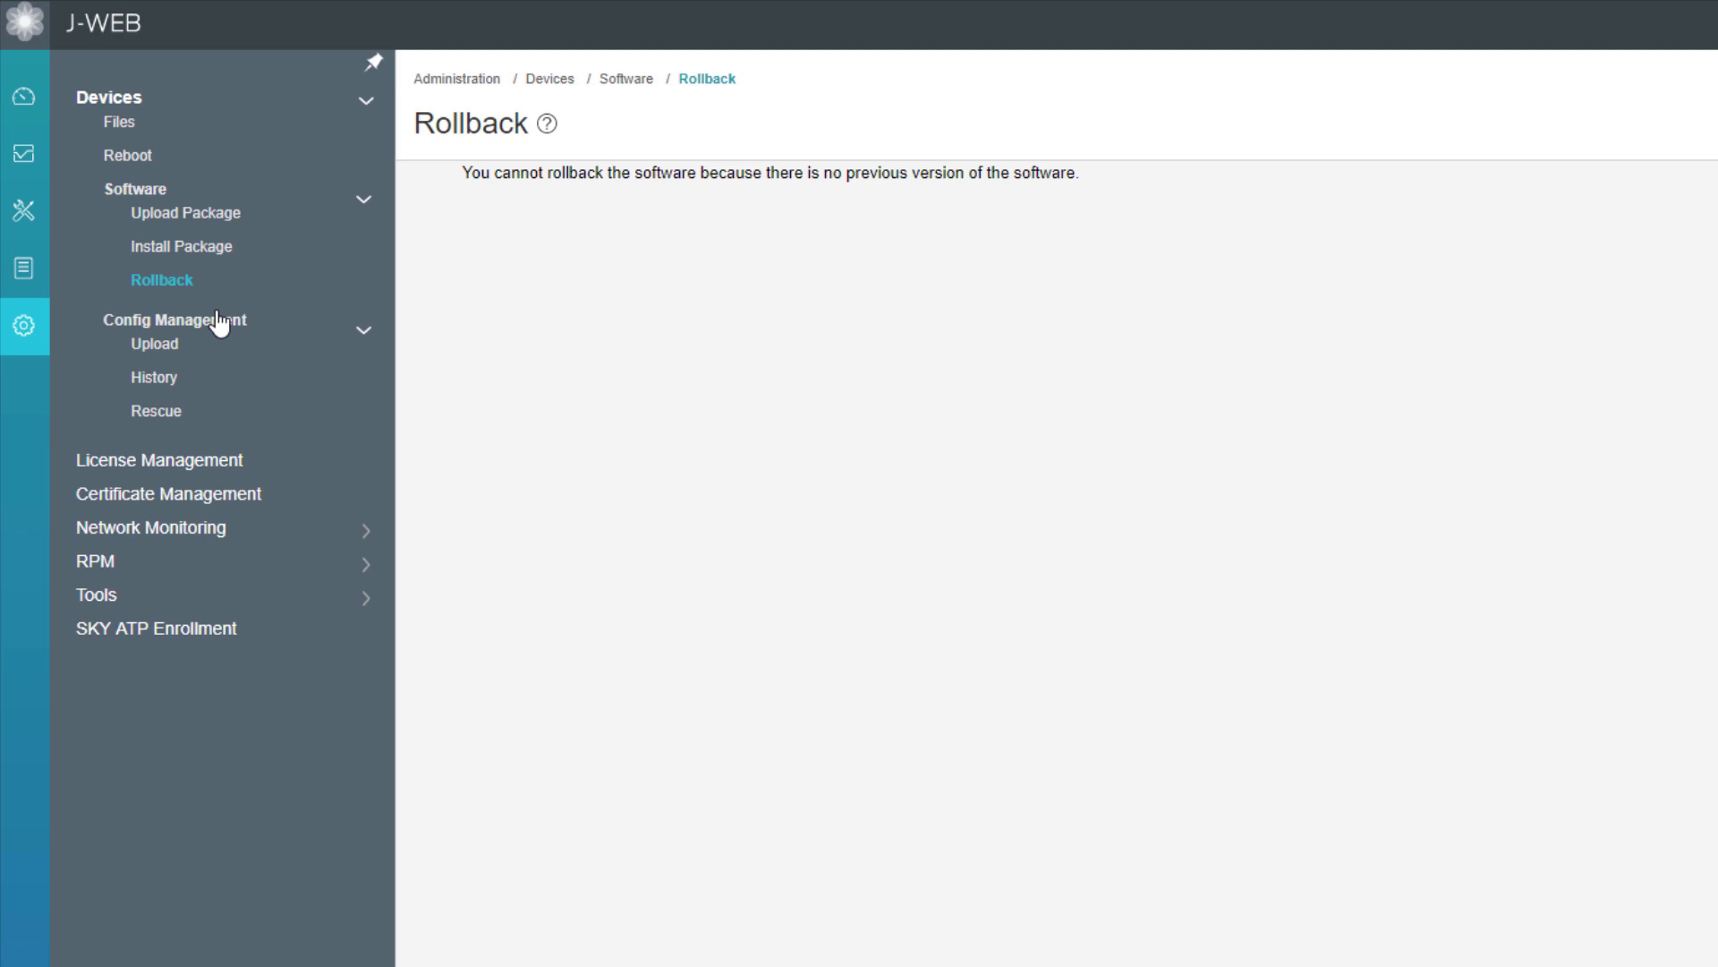
# Step: Open Config Management > Upload, with no configuration file chosen yet
pyautogui.click(153, 345)
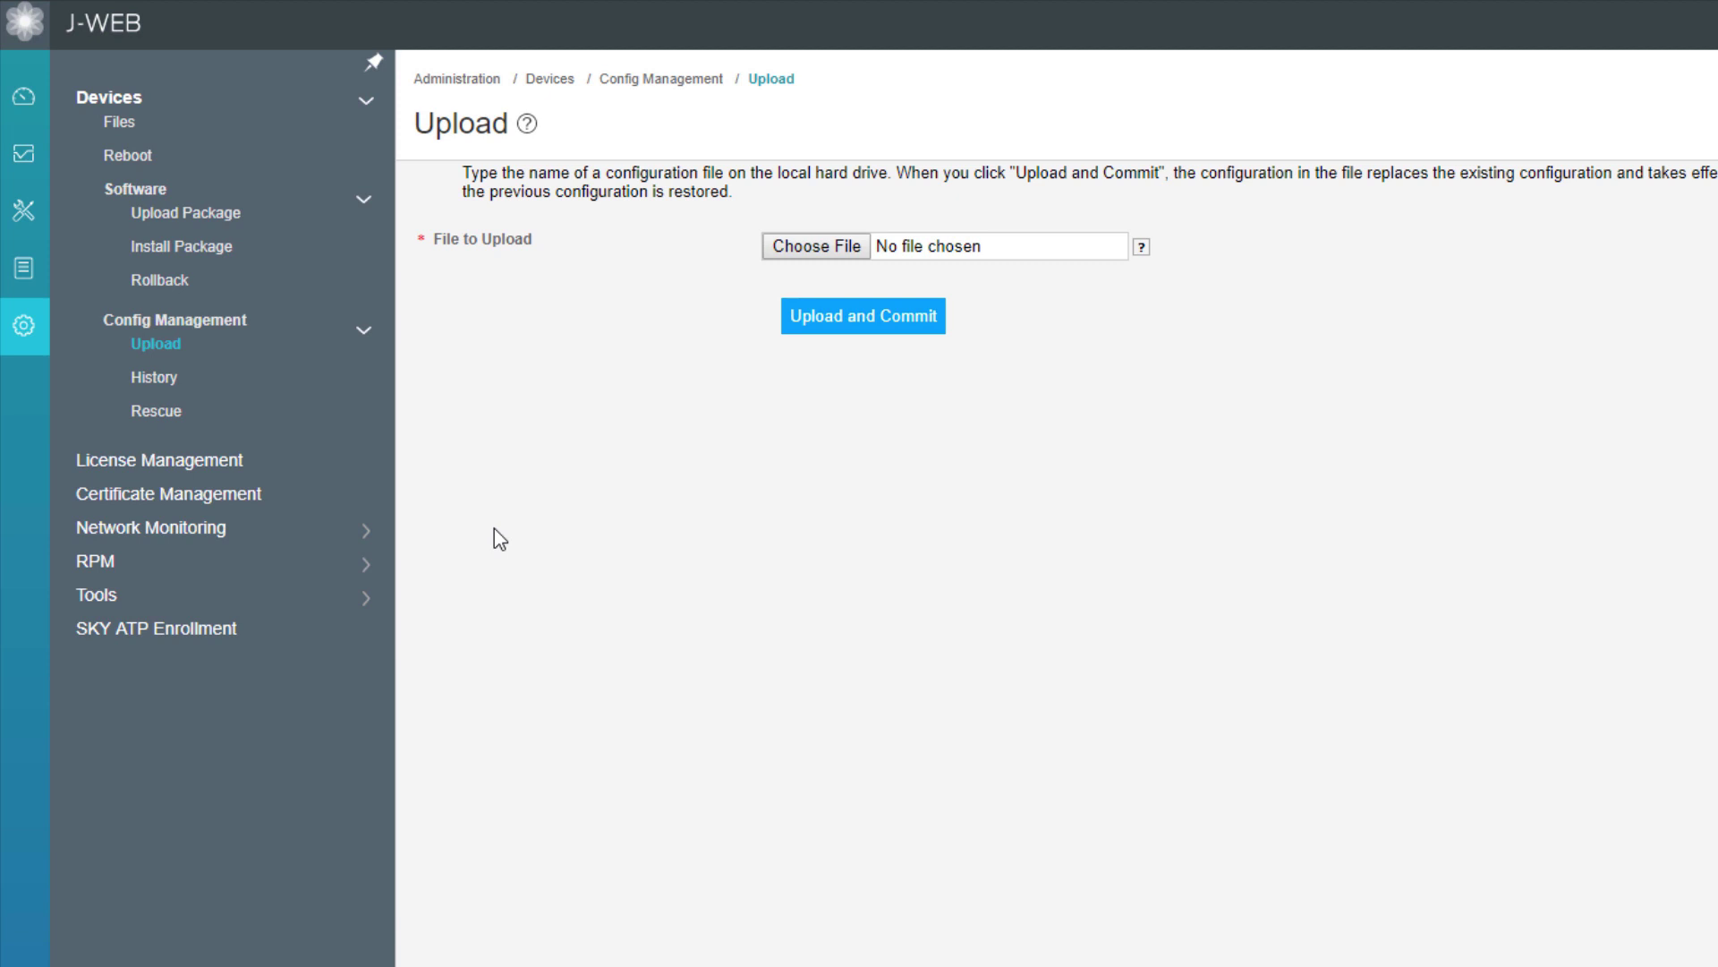
# Step: Browse the Config Management > History table of commit revisions with download and rollback options
pyautogui.click(171, 385)
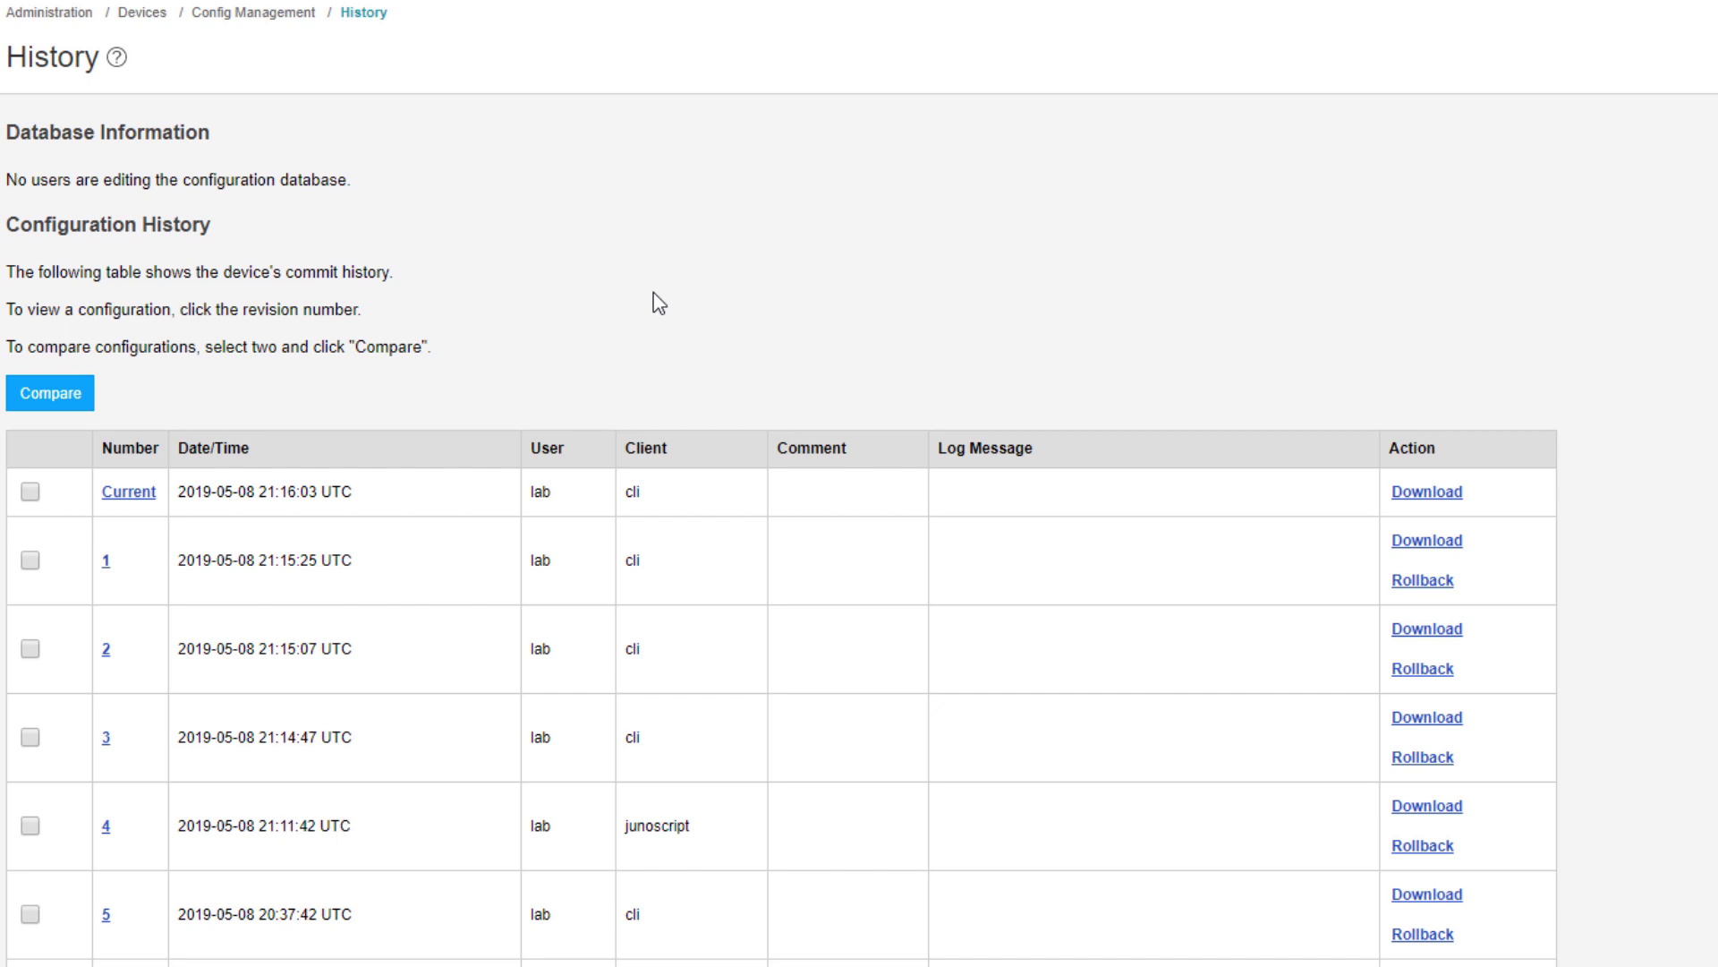
pyautogui.scroll(-20, 687, 588)
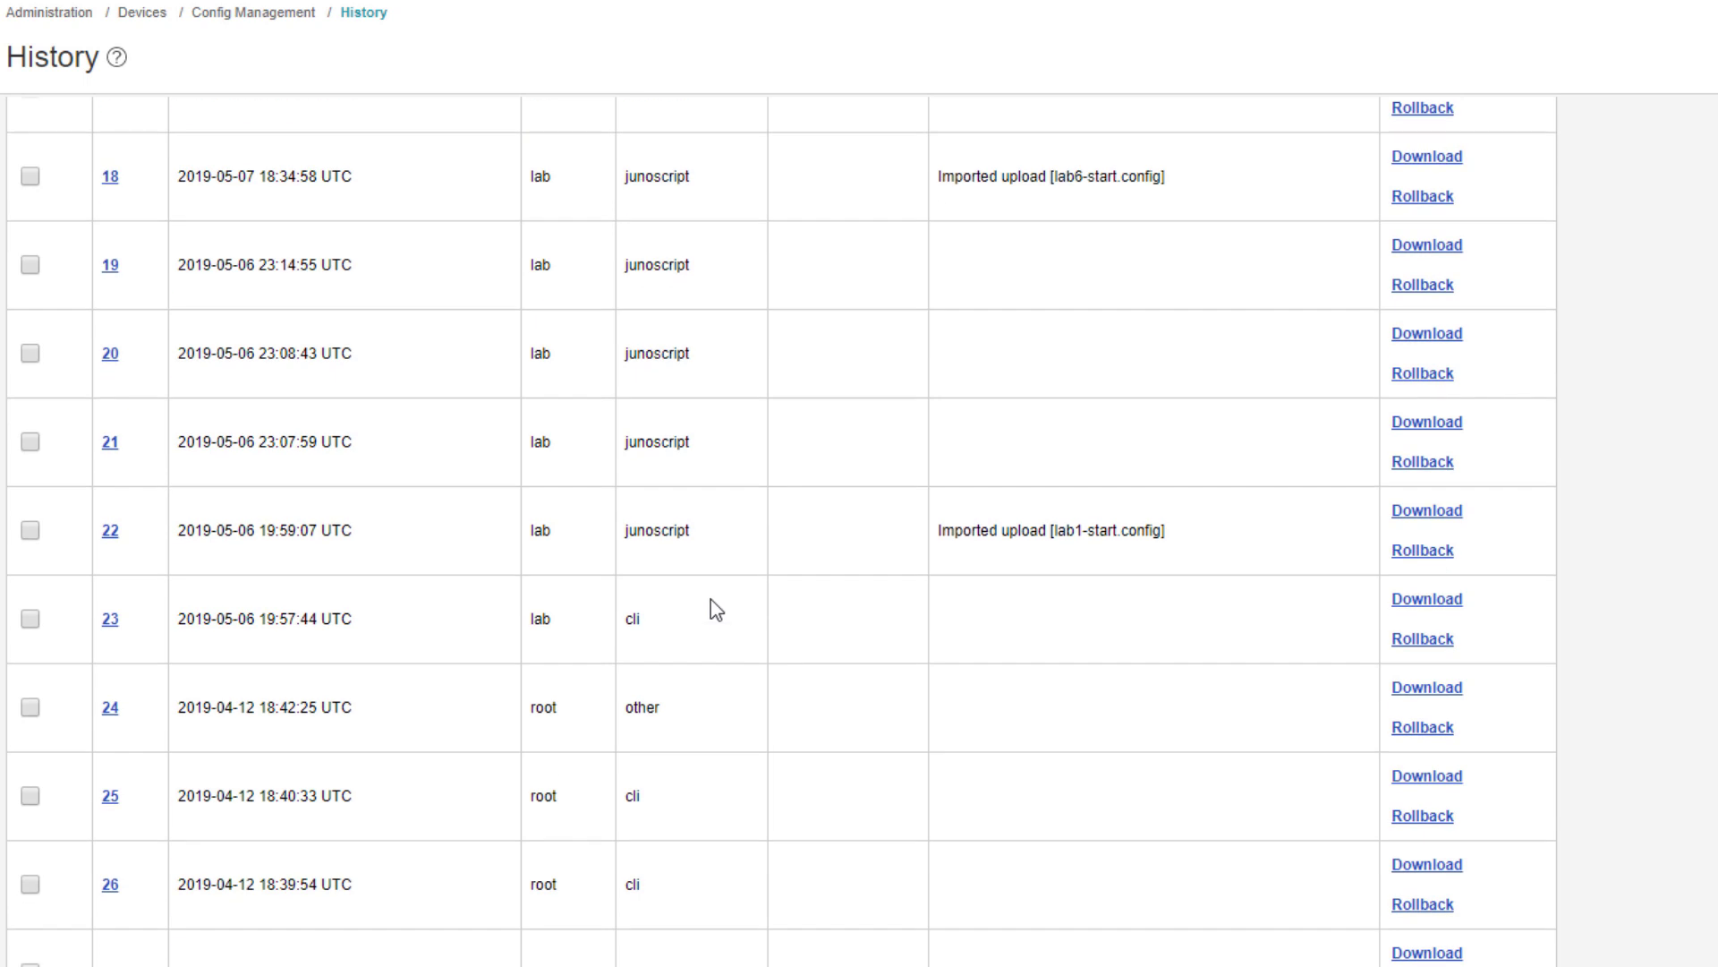
pyautogui.scroll(20, 710, 599)
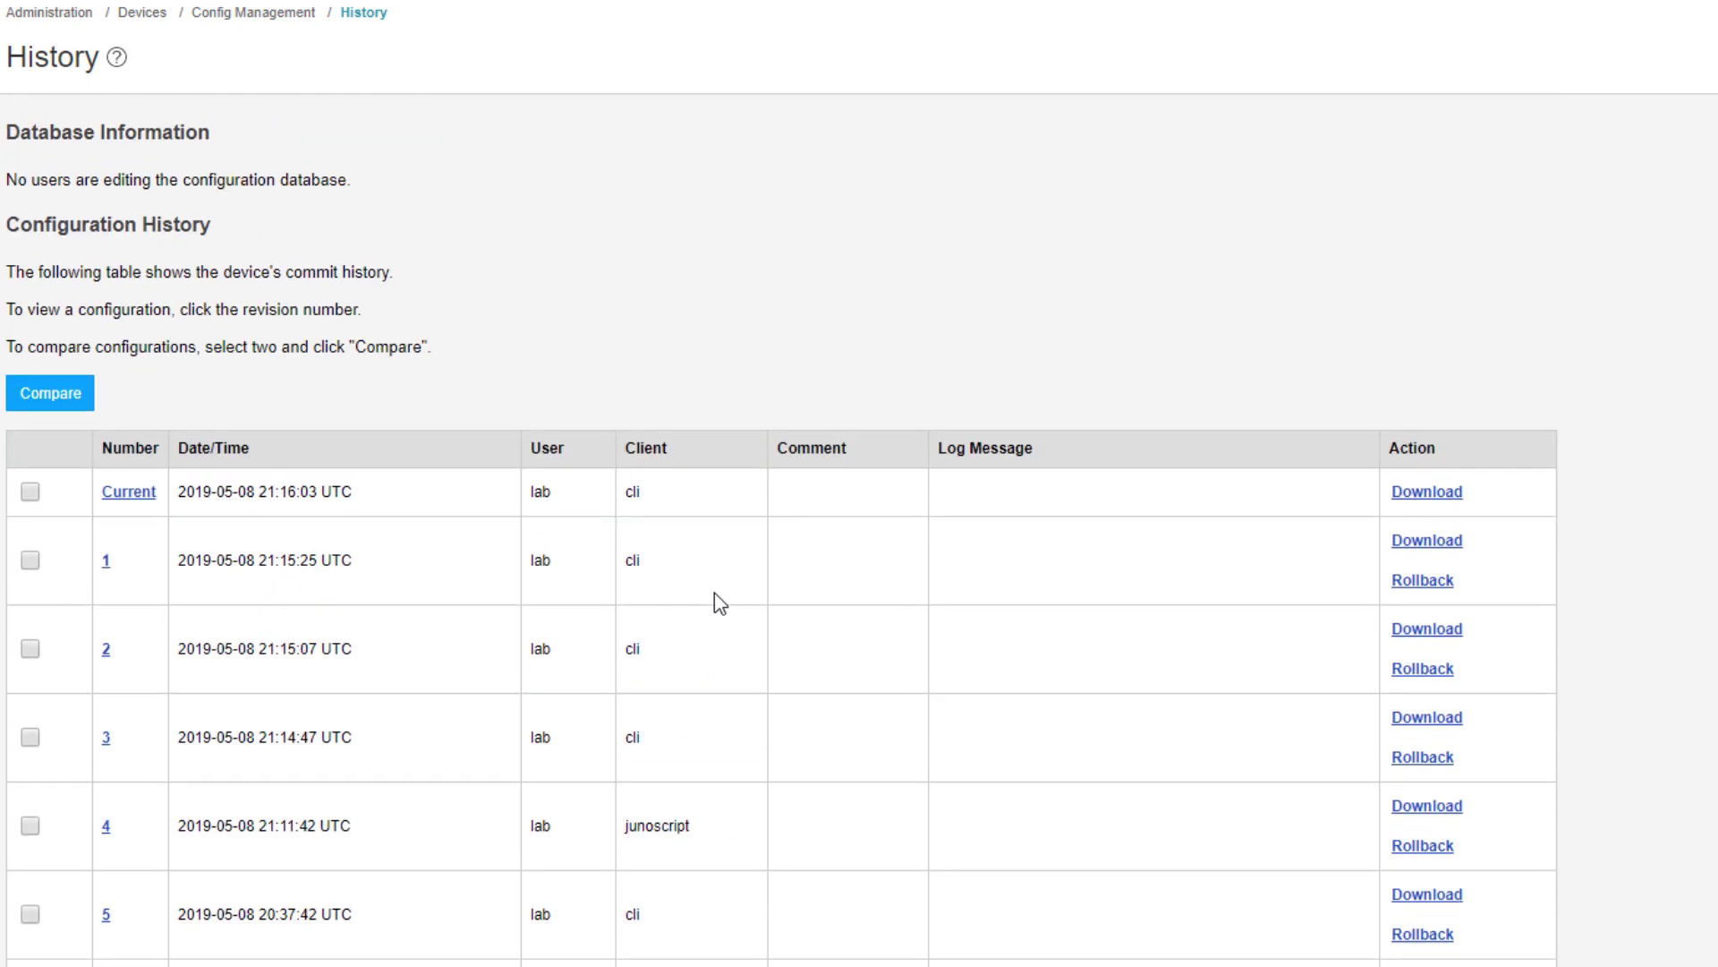
# Step: Compare the Current configuration with revision 5, review the diff, and return to History
pyautogui.click(30, 492)
pyautogui.click(30, 914)
pyautogui.click(56, 396)
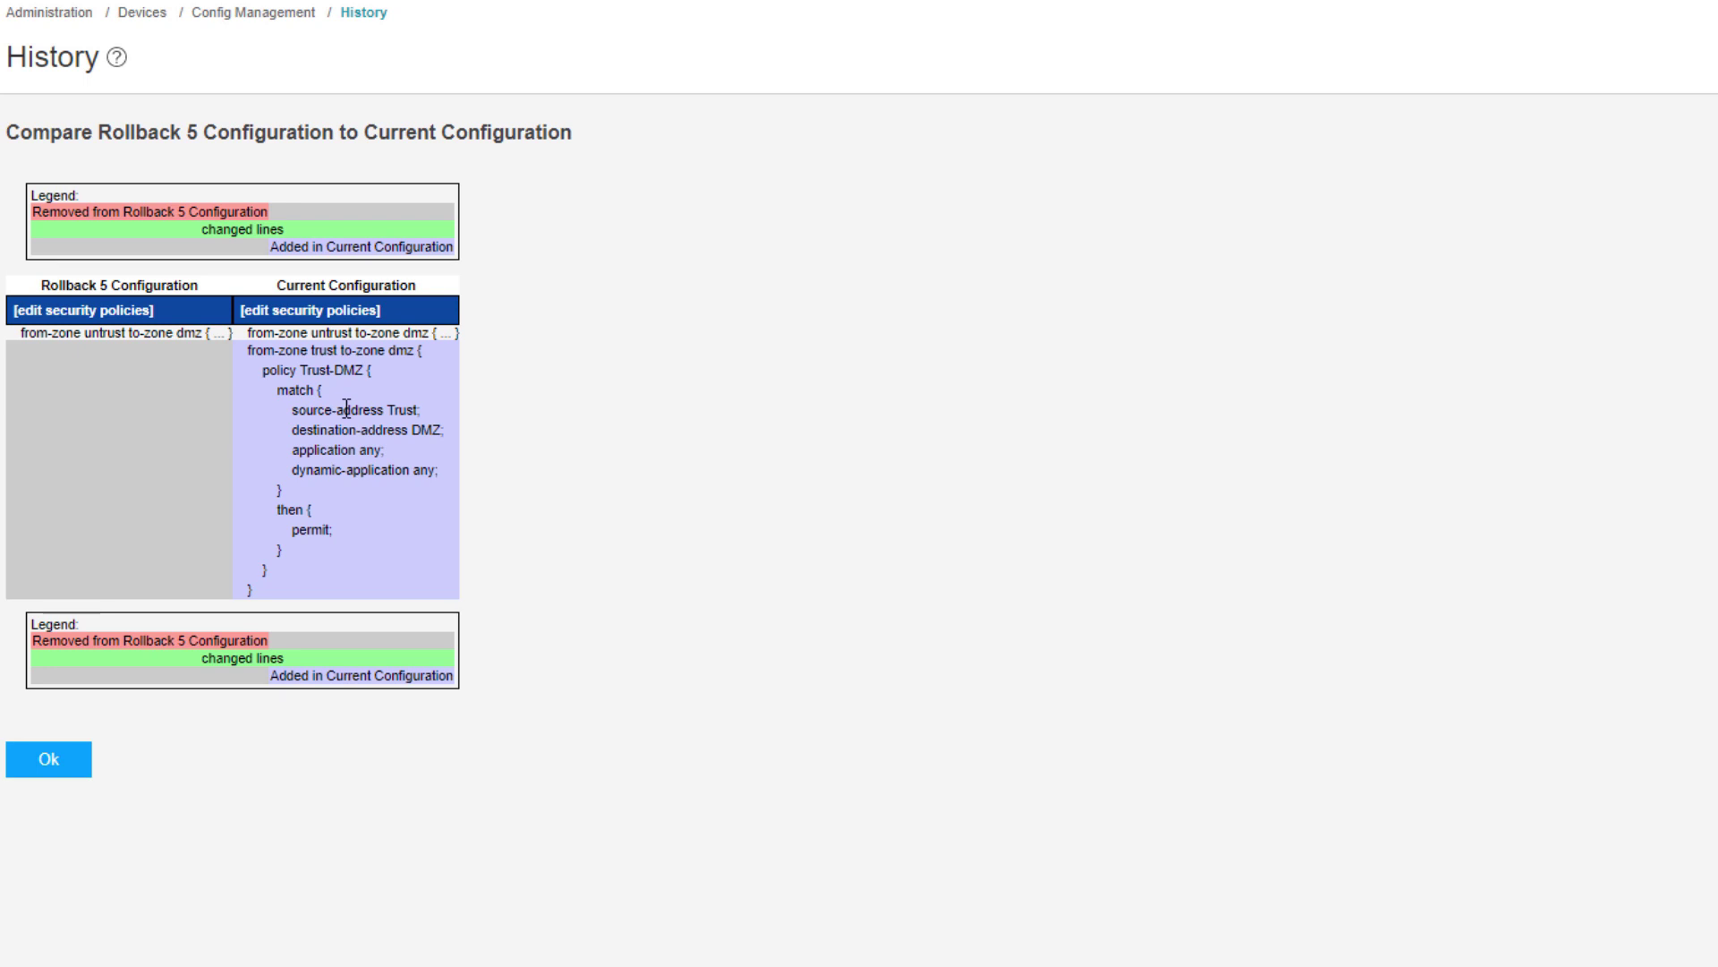
pyautogui.click(62, 763)
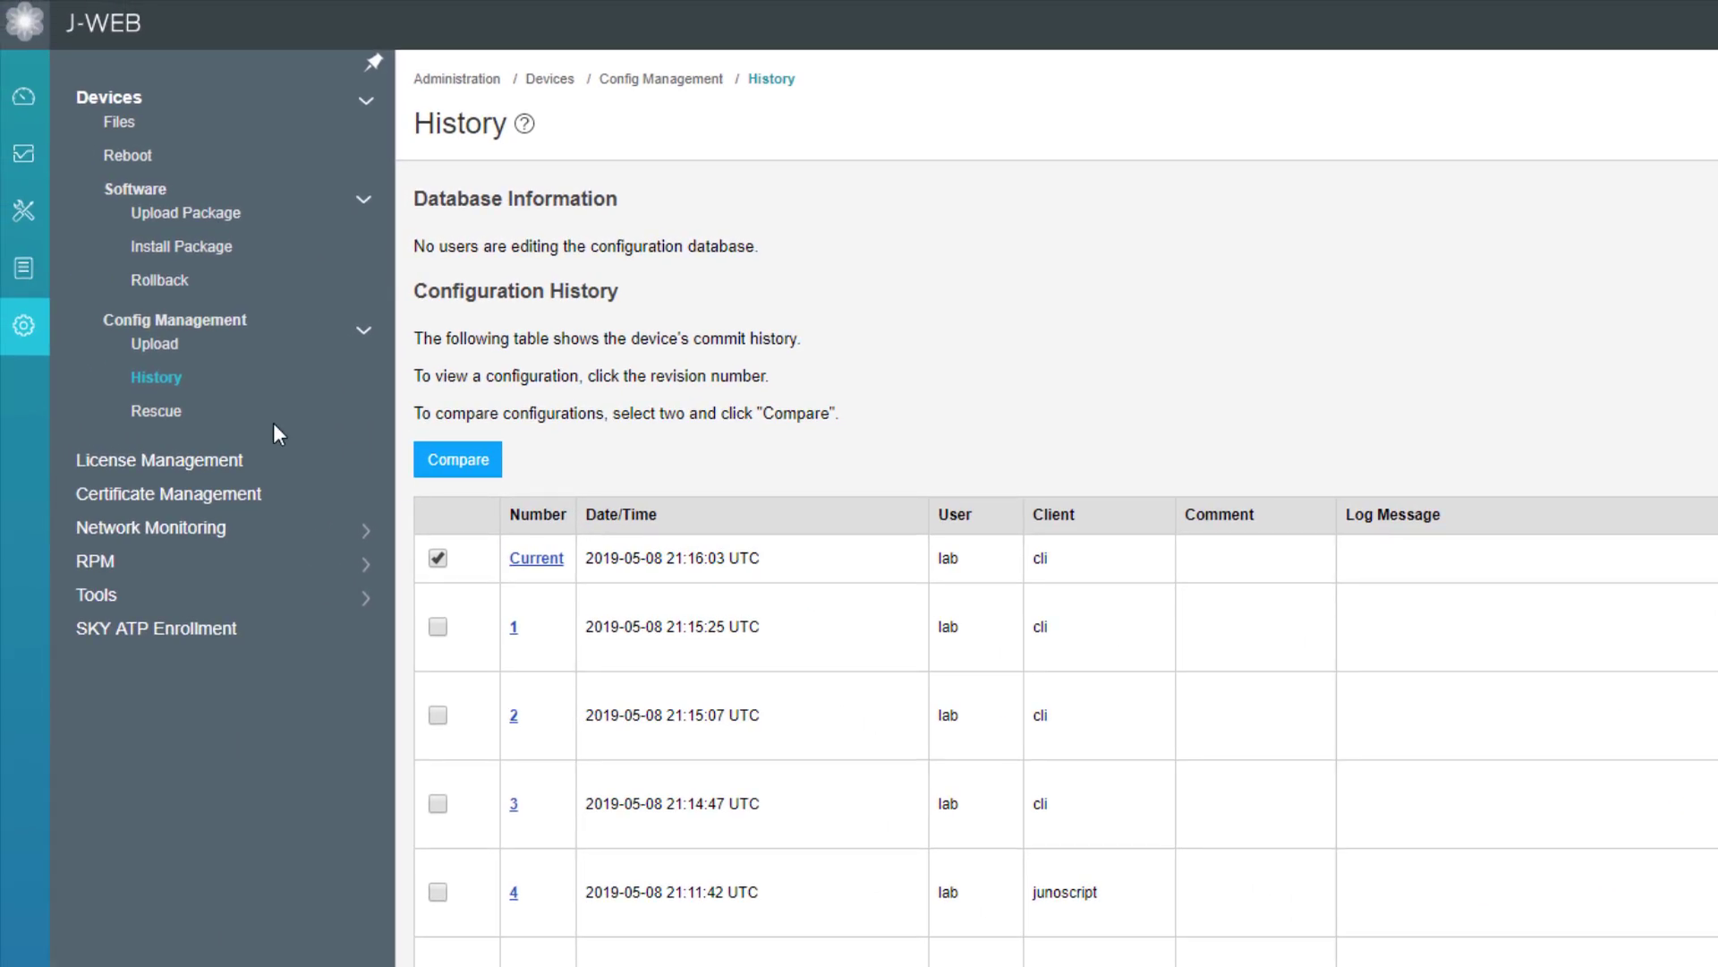
# Step: Open Config Management > Rescue, which shows a rescue configuration is set with view, set and delete options
pyautogui.click(180, 414)
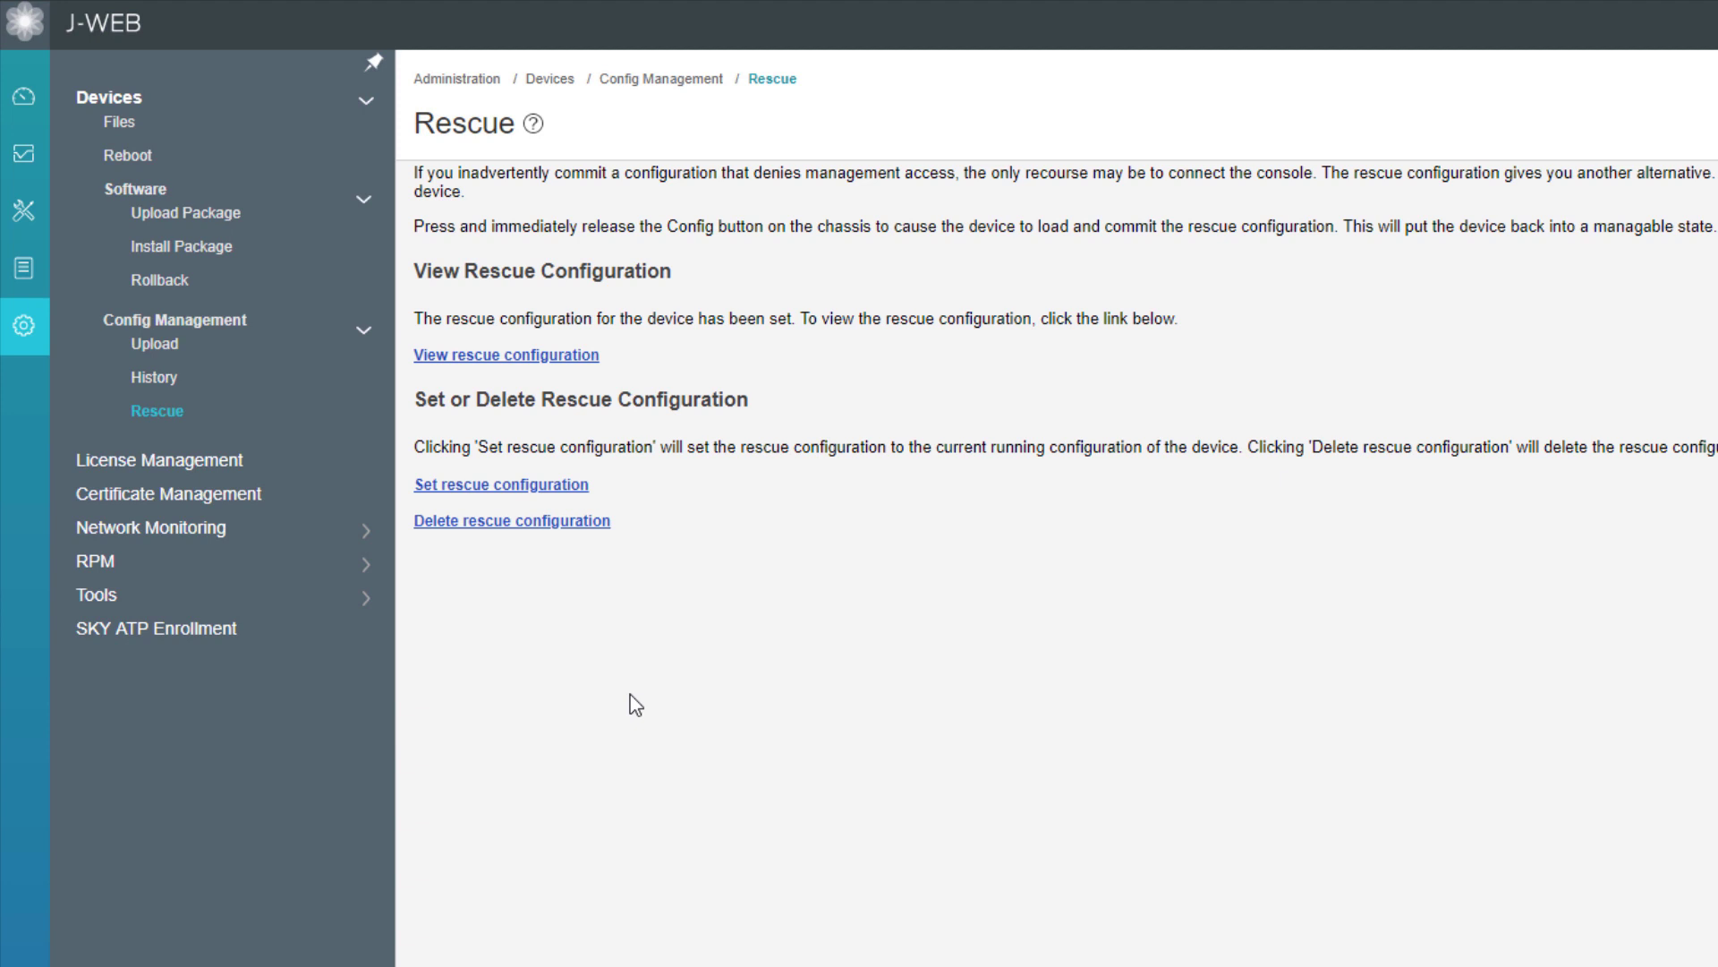
# Step: Open License Management to load the license feature summary and installed licenses tables
pyautogui.click(200, 464)
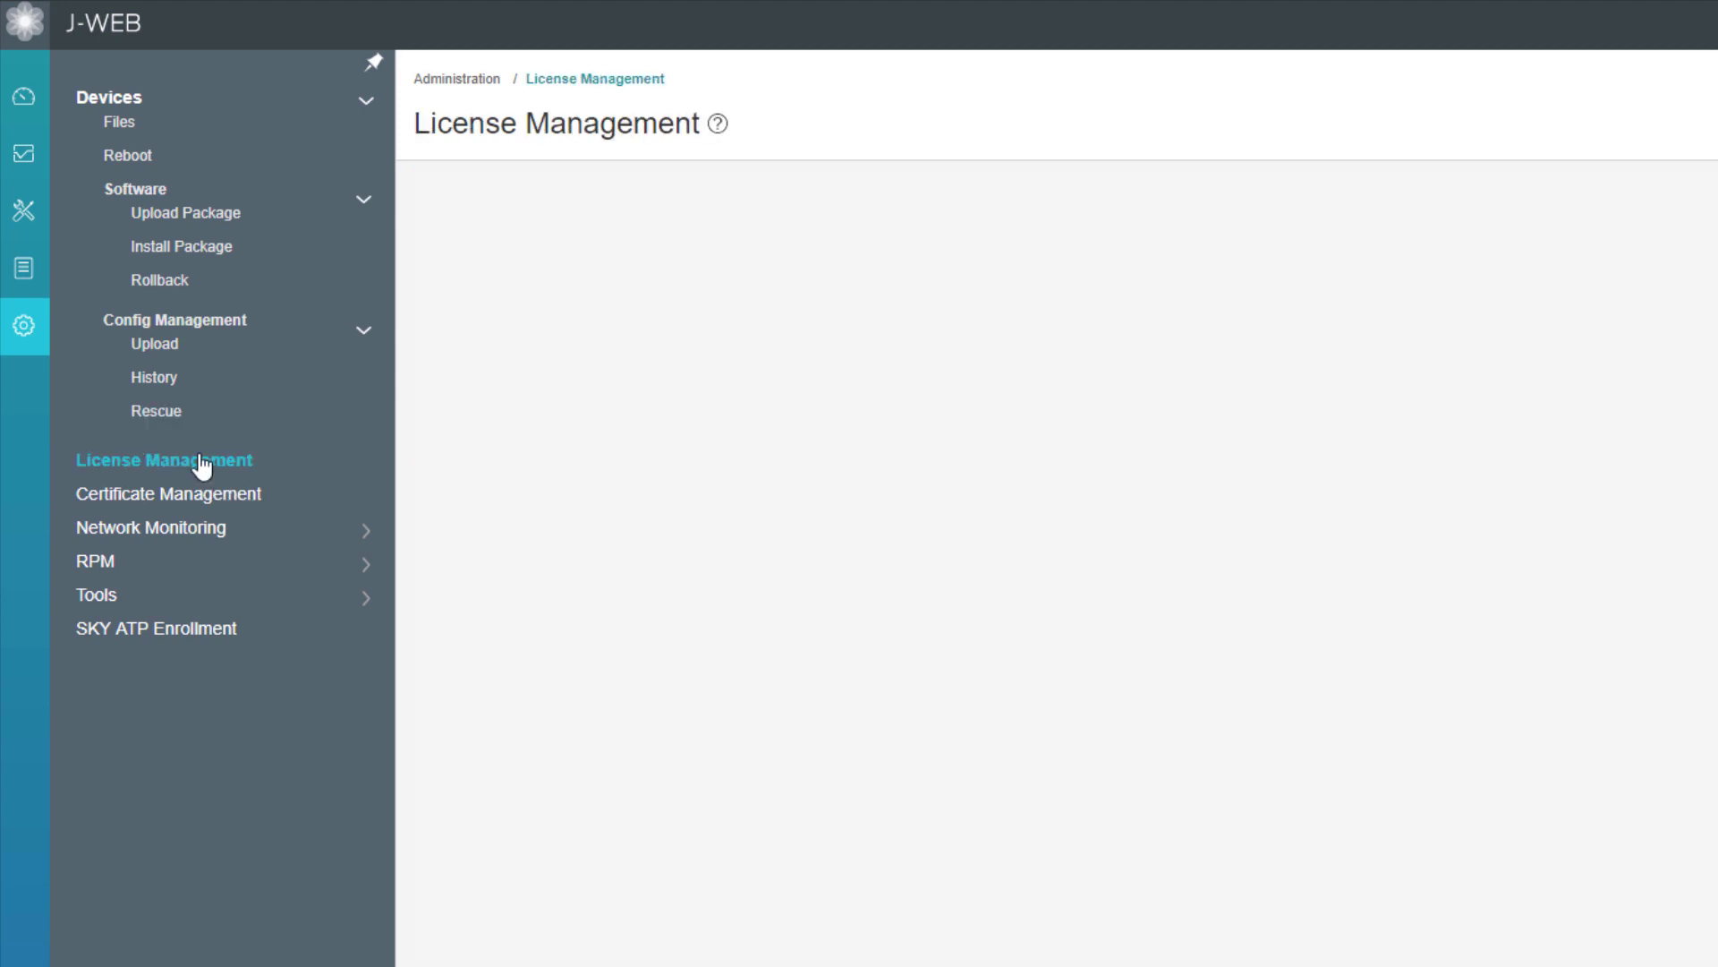